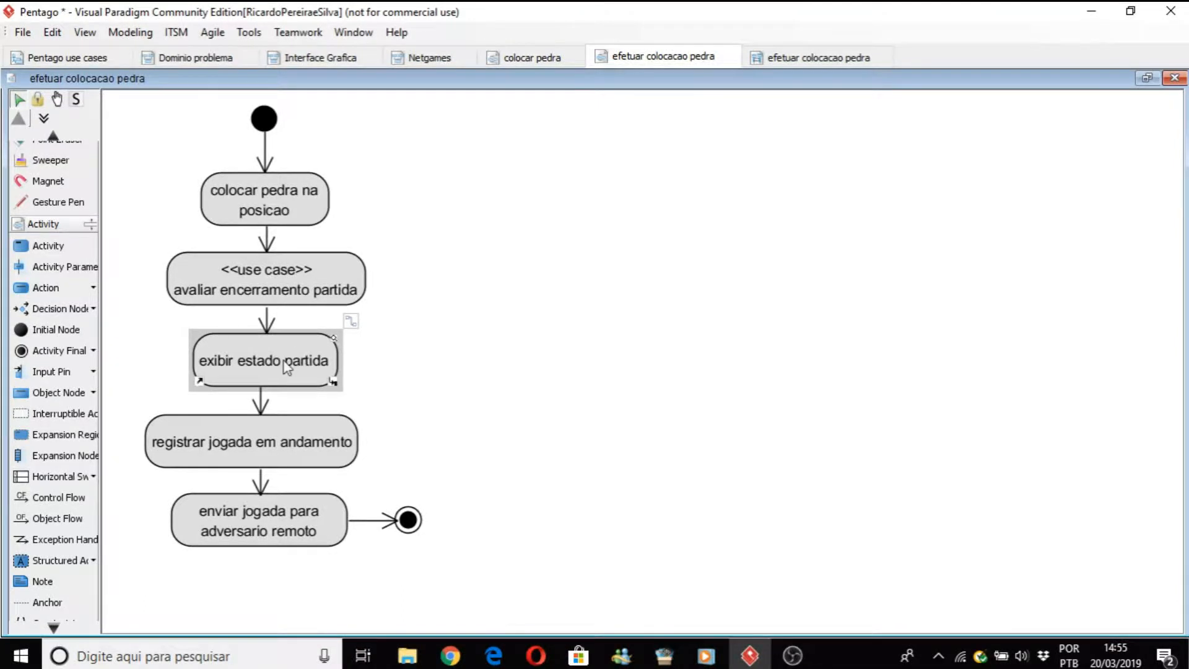
- Move the "registrar jogada em andamento" action away from the column and redirect the flow leaving "avaliar encerramento partida" to it
click(289, 537)
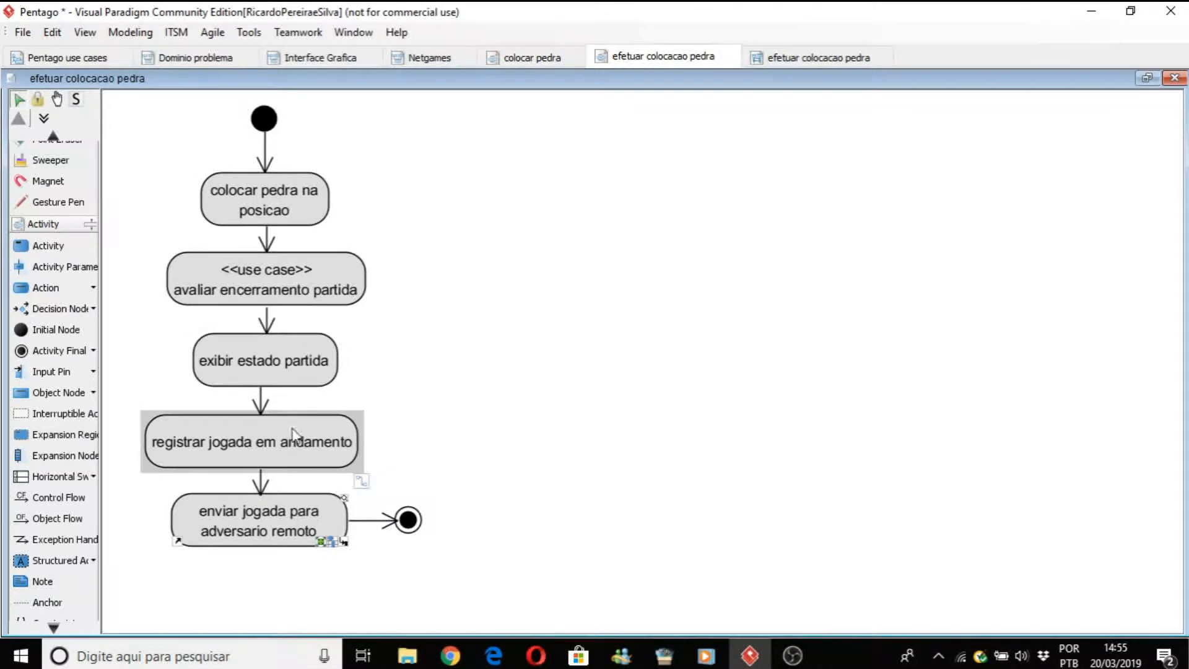
click(288, 453)
drag(288, 443, 636, 452)
click(265, 328)
drag(266, 335, 560, 440)
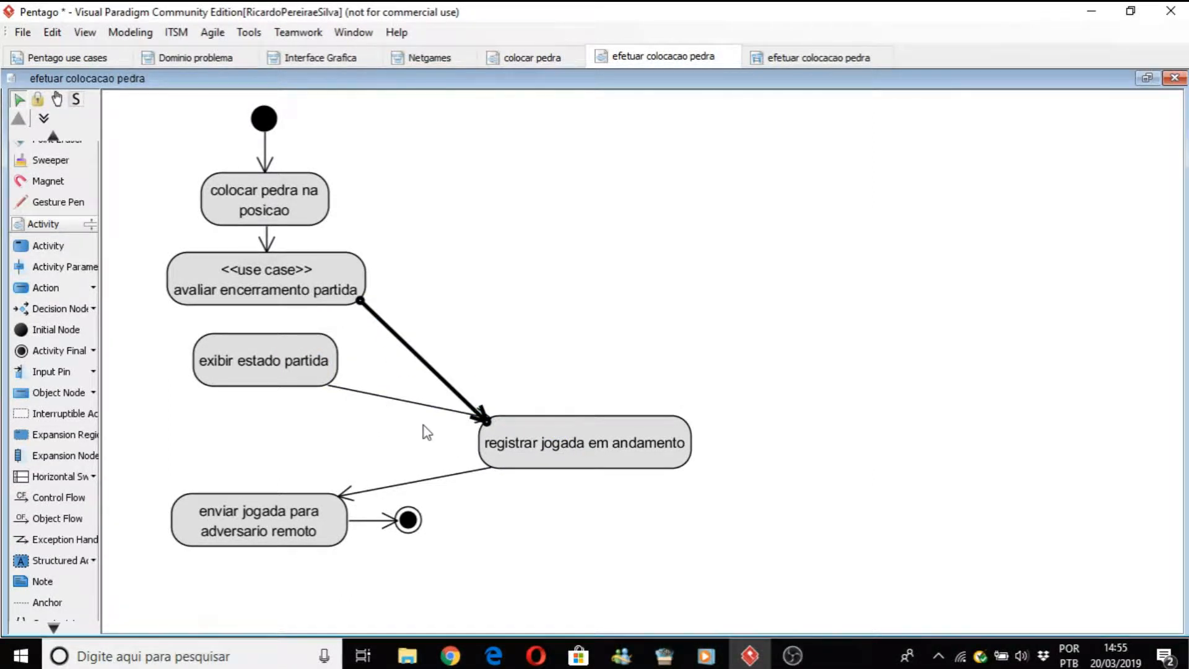
- Lower the "exibir estado partida" action and redirect the flow leaving "registrar jogada em andamento" to it
drag(279, 379, 264, 426)
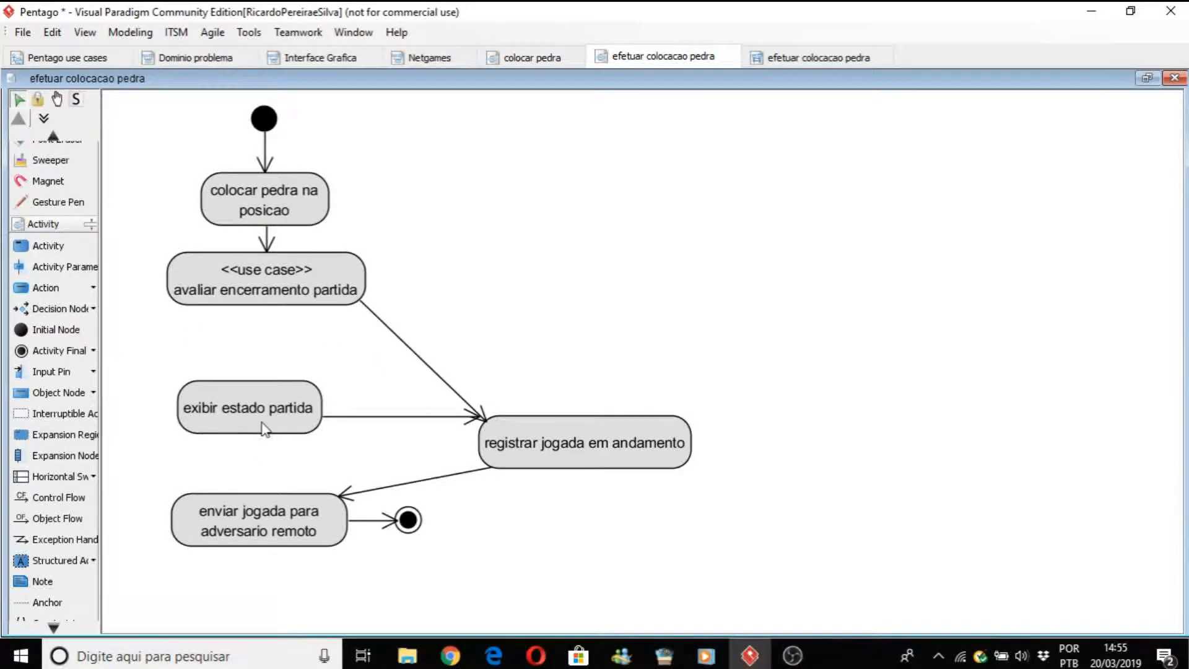
click(341, 494)
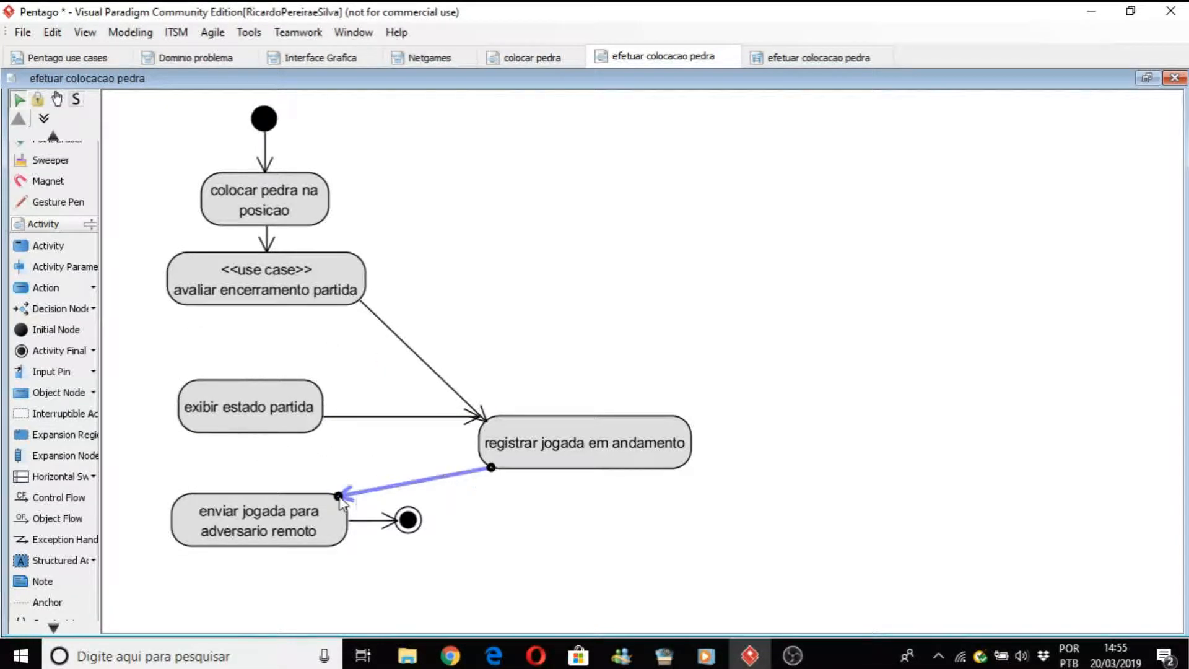
drag(332, 477, 279, 451)
- Move "registrar jogada em andamento" above "exibir estado partida" and redirect the latter's outgoing flow to "enviar jogada para adversario remoto"
drag(516, 437, 145, 314)
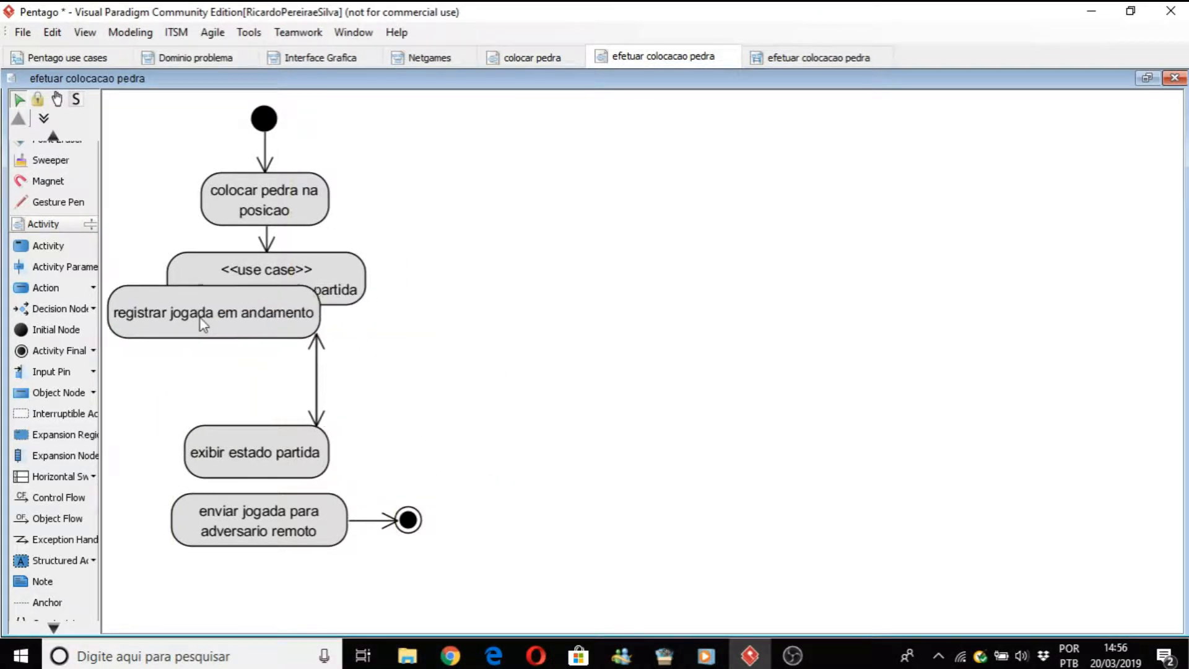
drag(319, 389, 458, 391)
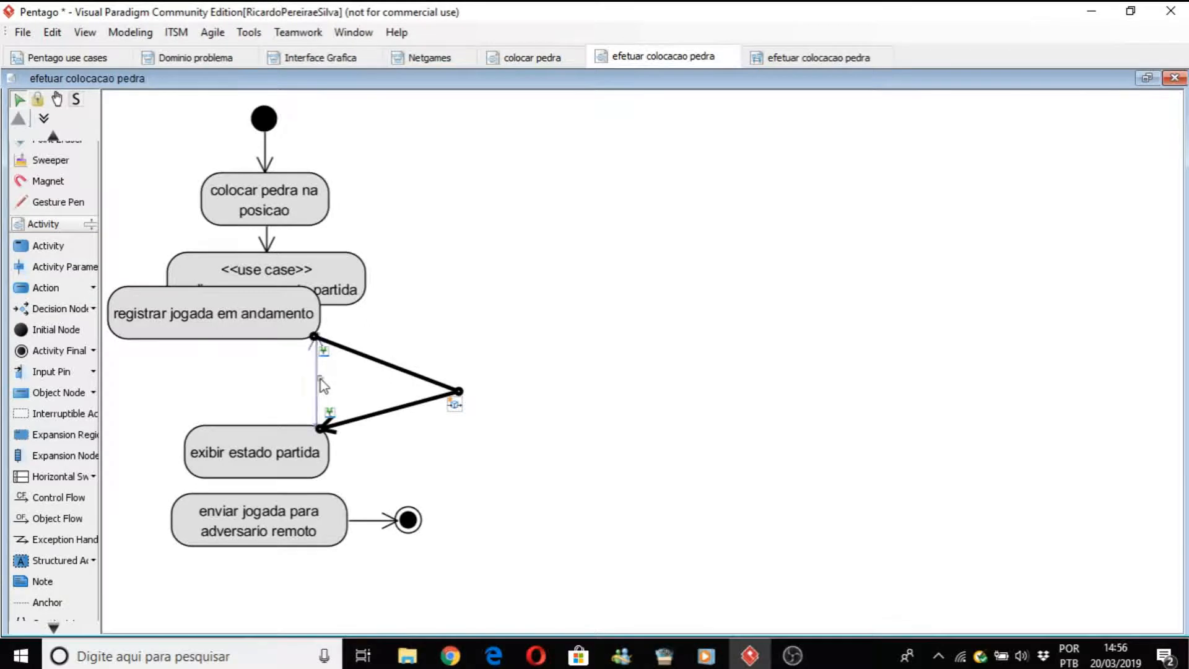
click(315, 379)
drag(314, 337, 275, 532)
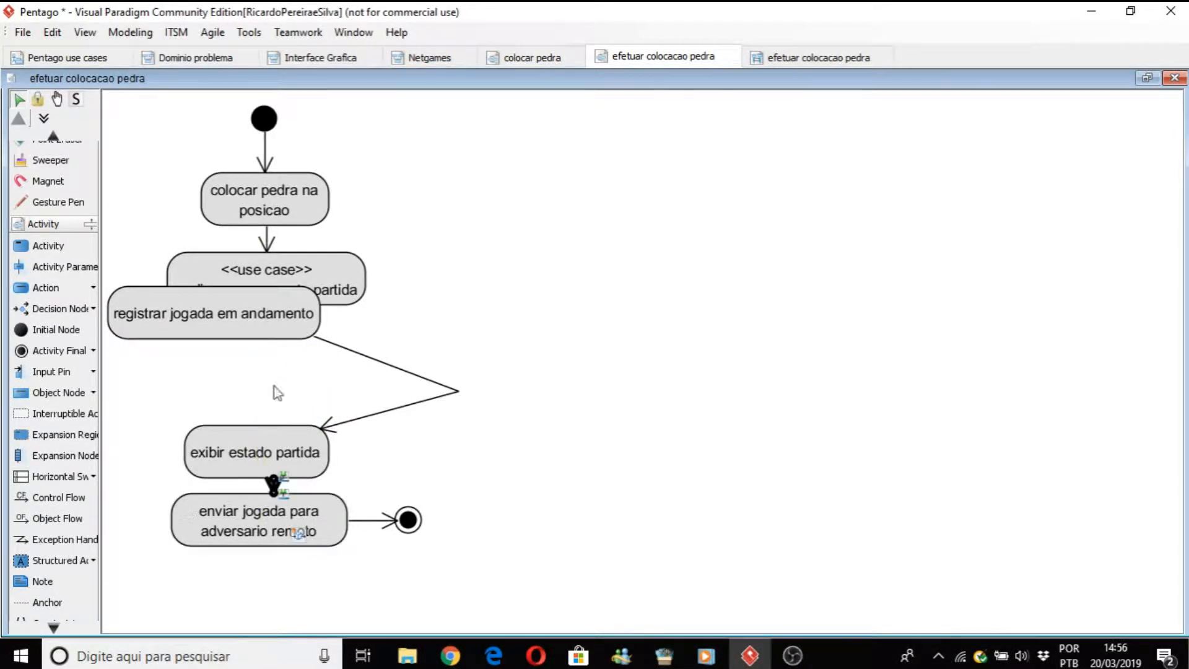
- Place "registrar jogada em andamento" between "avaliar encerramento partida" and "exibir estado partida", centring its incoming and outgoing flows
drag(273, 318, 309, 358)
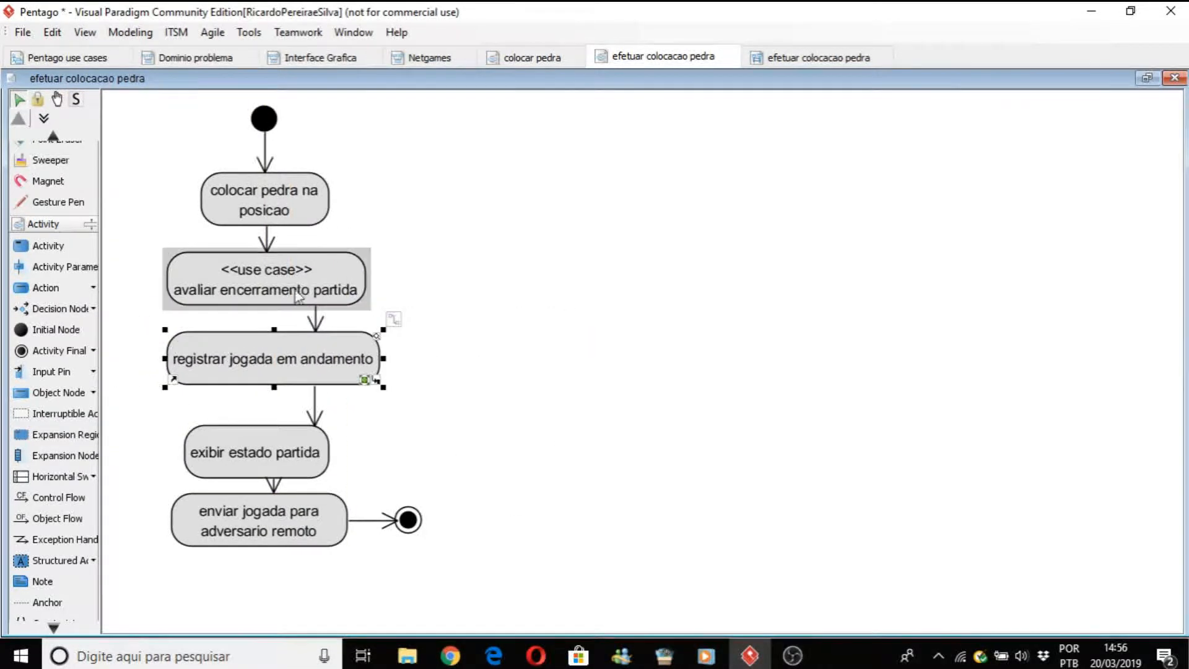
drag(317, 401, 274, 406)
click(316, 327)
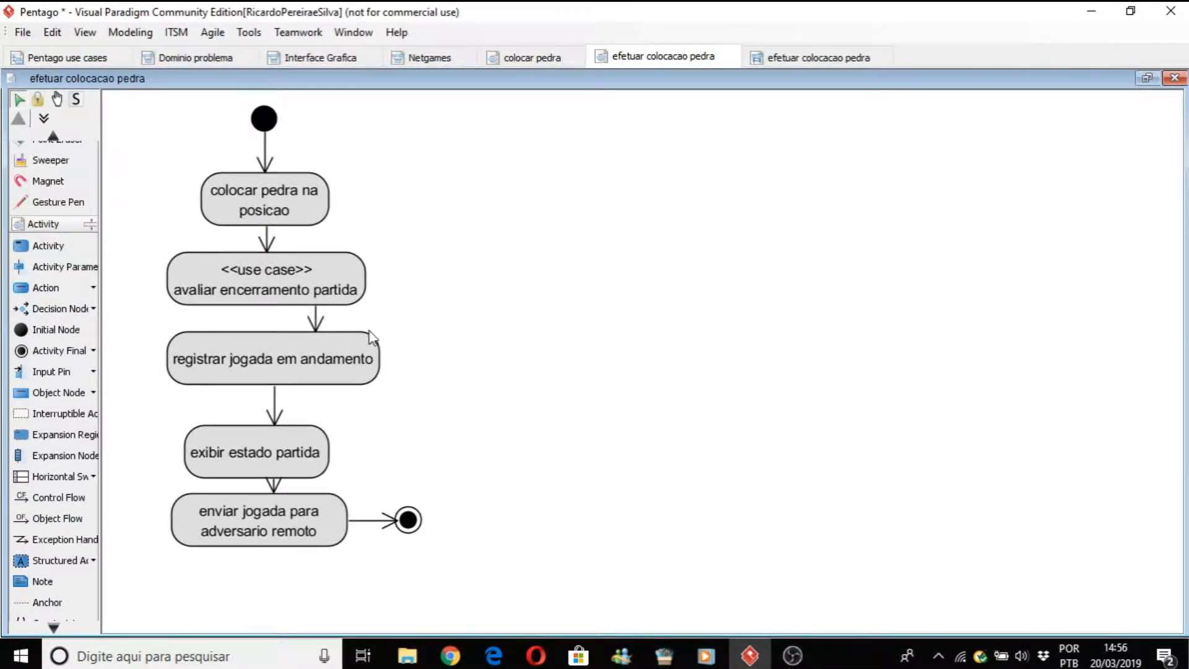
drag(313, 354, 310, 364)
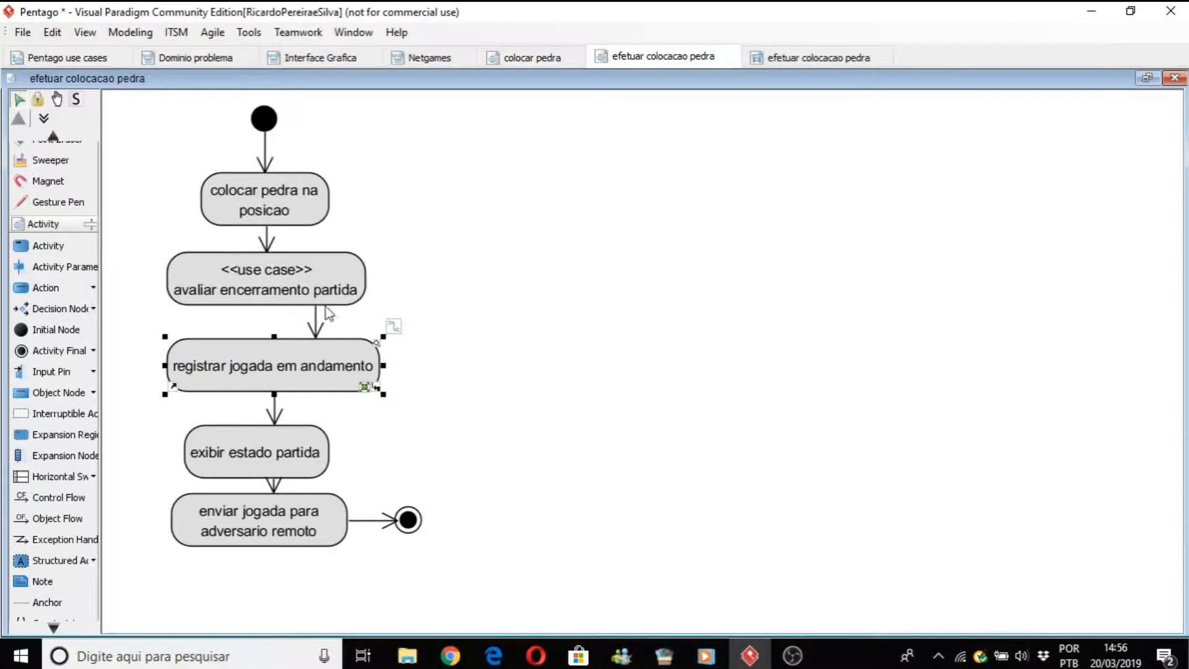
drag(319, 317, 271, 328)
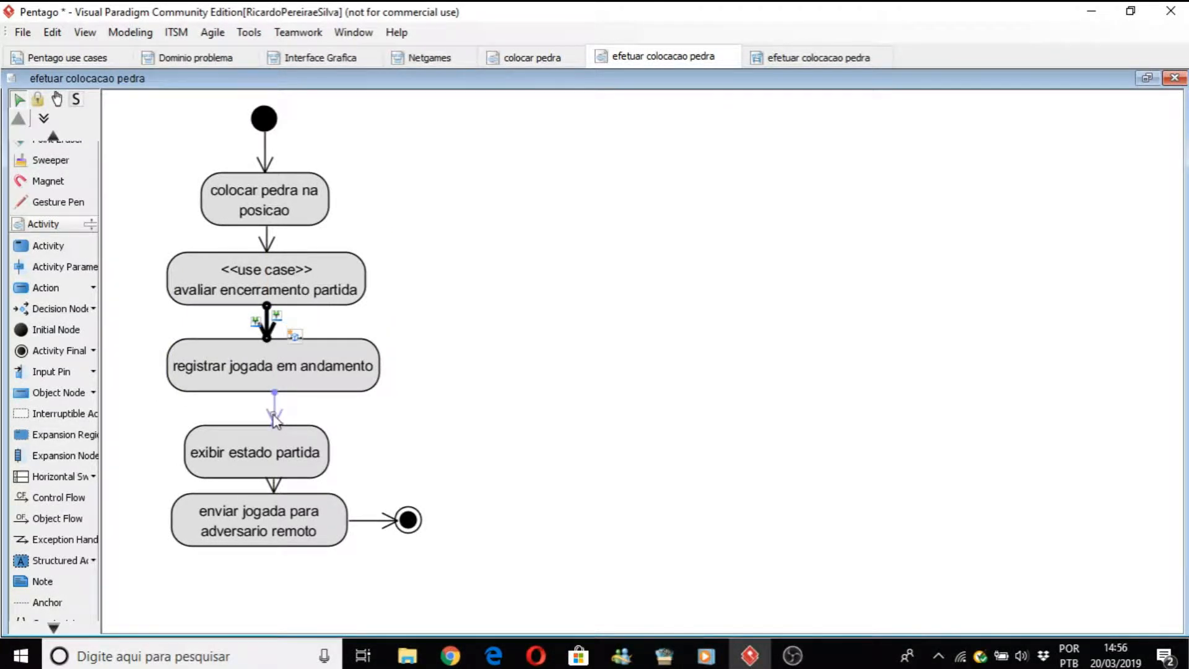
drag(276, 409, 267, 409)
- Lower "enviar jogada para adversario remoto" and the final node, and align "exibir estado partida" evenly in the column
drag(277, 528, 279, 554)
drag(418, 526, 421, 543)
drag(269, 547, 278, 536)
drag(275, 470, 291, 476)
click(289, 412)
drag(284, 527, 285, 537)
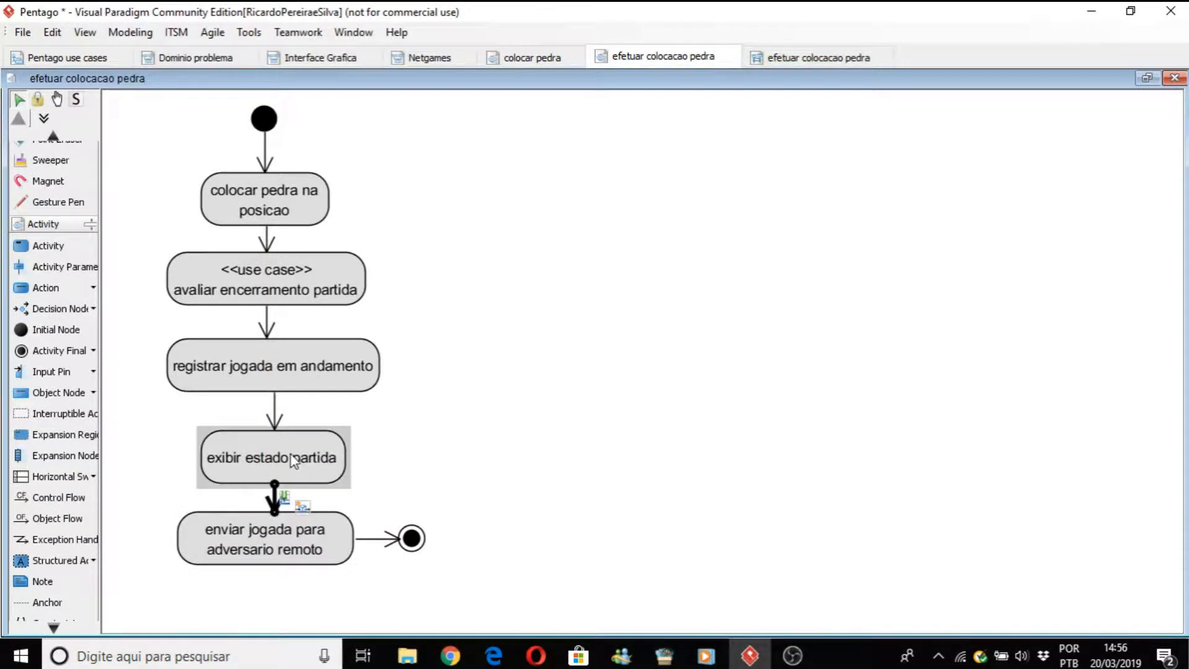
drag(292, 460, 292, 455)
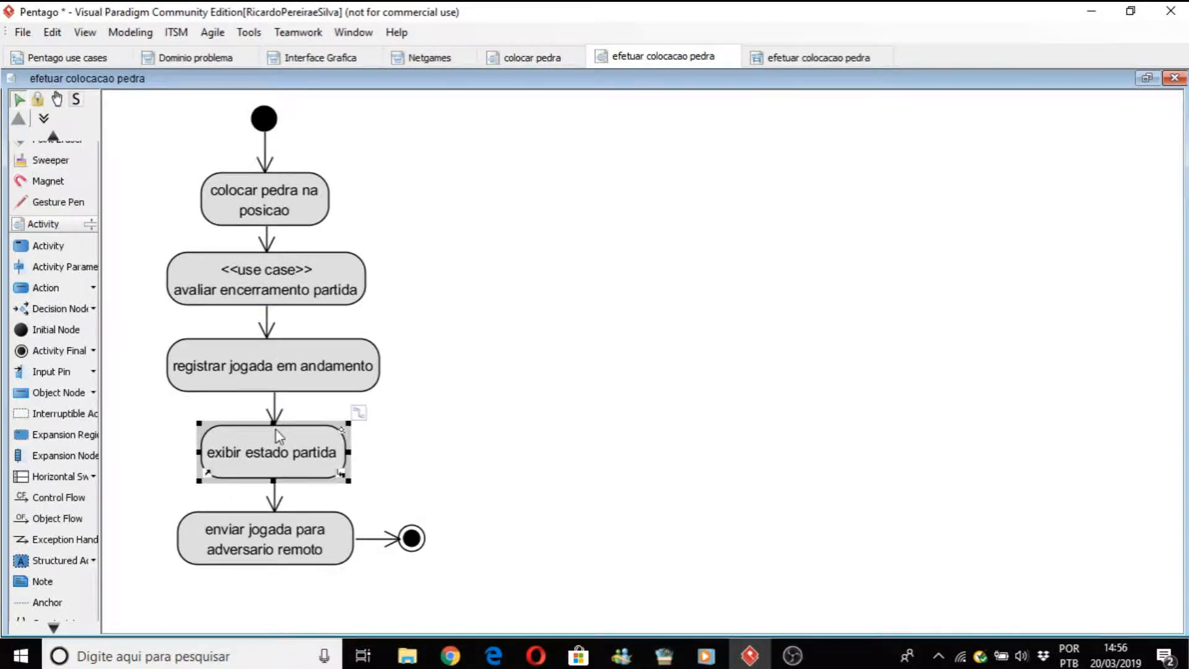
drag(277, 447, 269, 447)
click(550, 403)
click(264, 389)
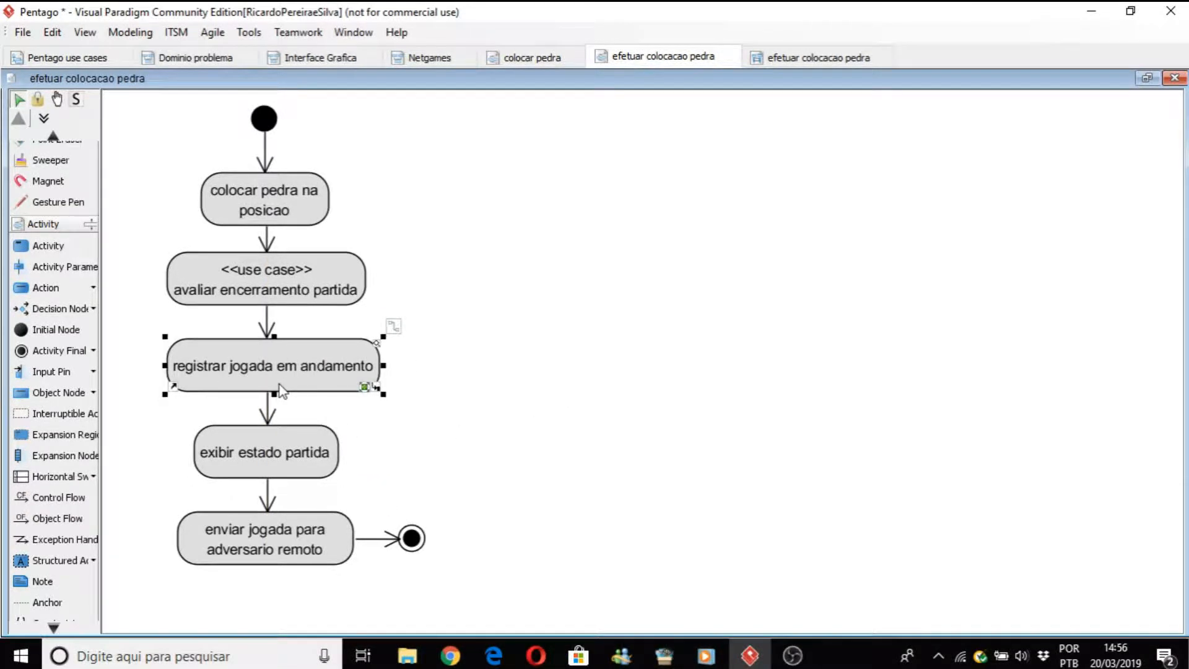
- Examine the attributes of the Tabuleiro class in the Dominio problema diagram
click(195, 59)
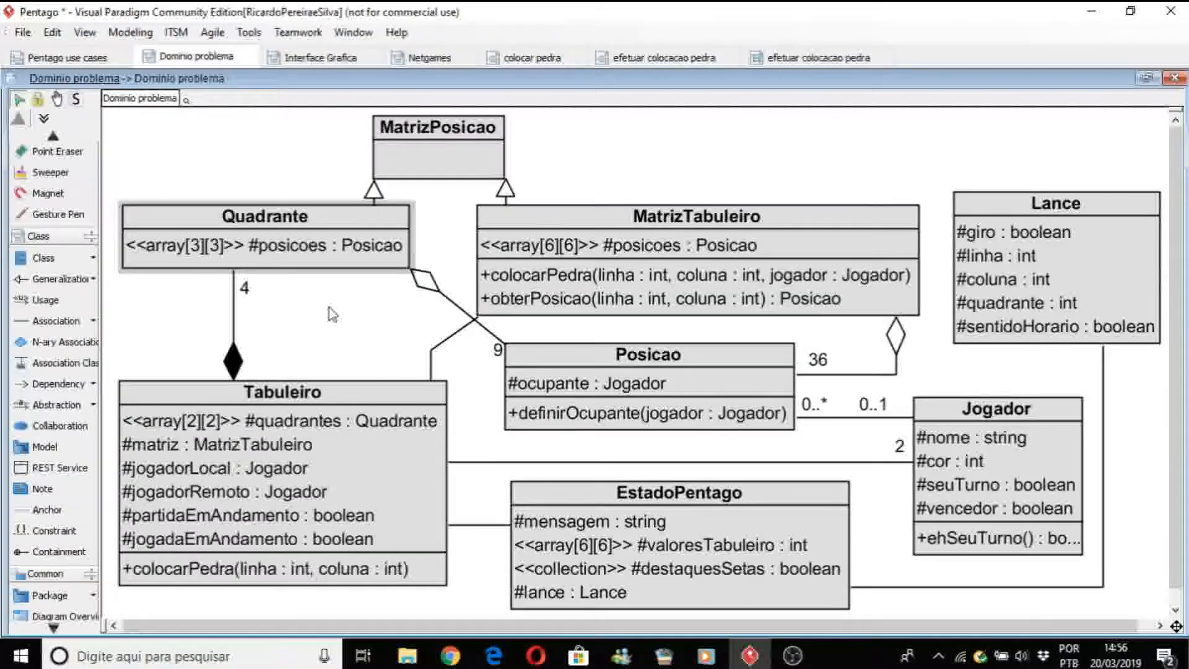
click(284, 559)
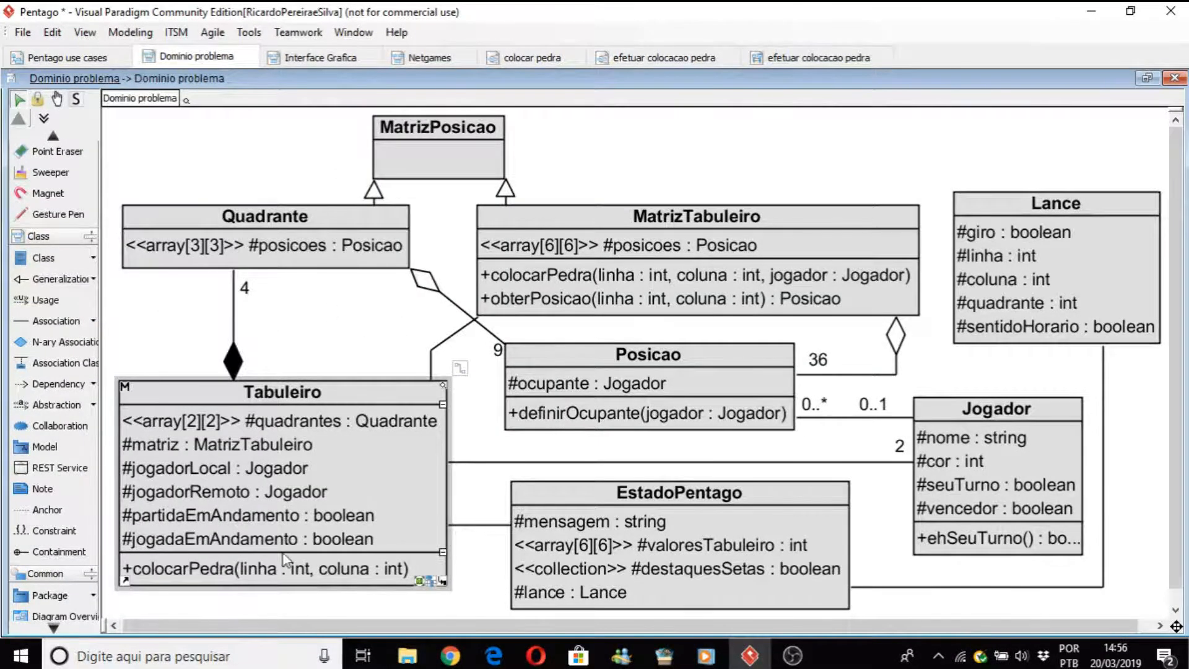
click(211, 524)
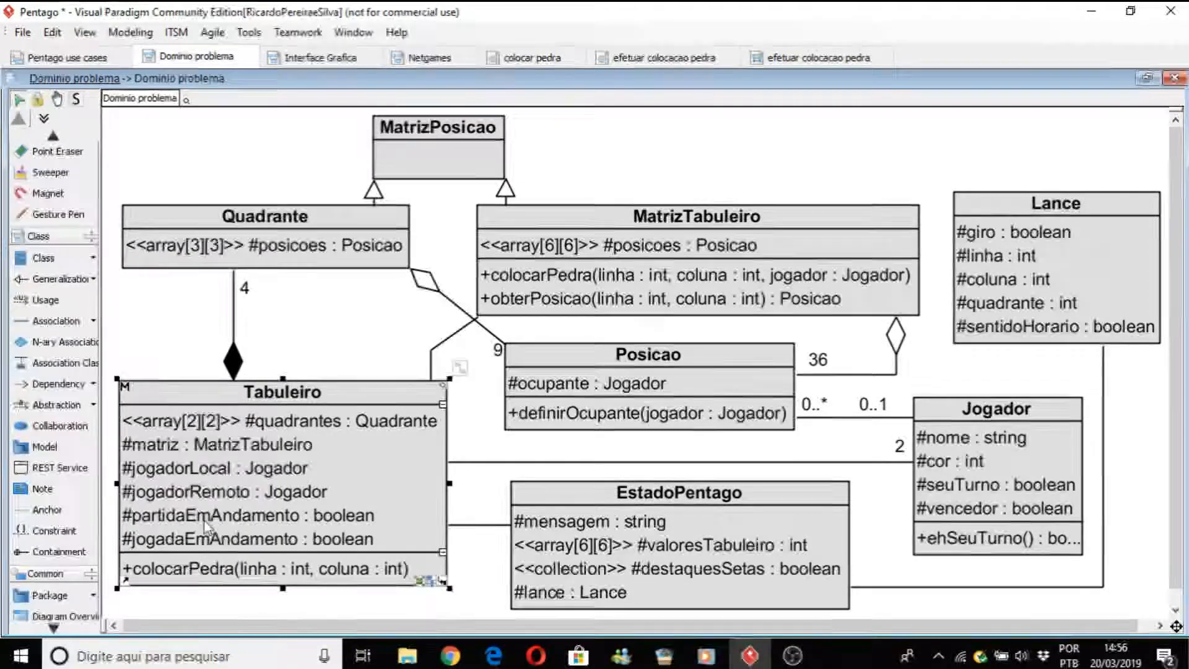
click(220, 520)
click(226, 542)
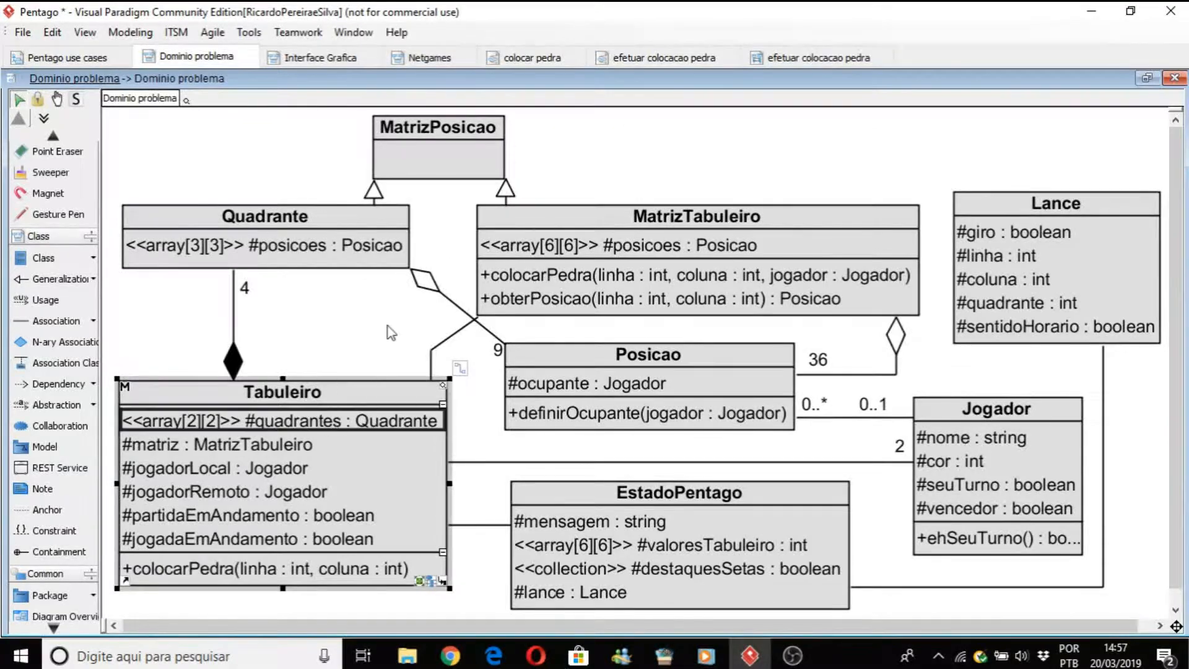
- Add a recursive message to the Tabuleiro lifeline below the "avaliar encerramento partida" reference in the efetuar colocacao pedra sequence diagram
click(800, 60)
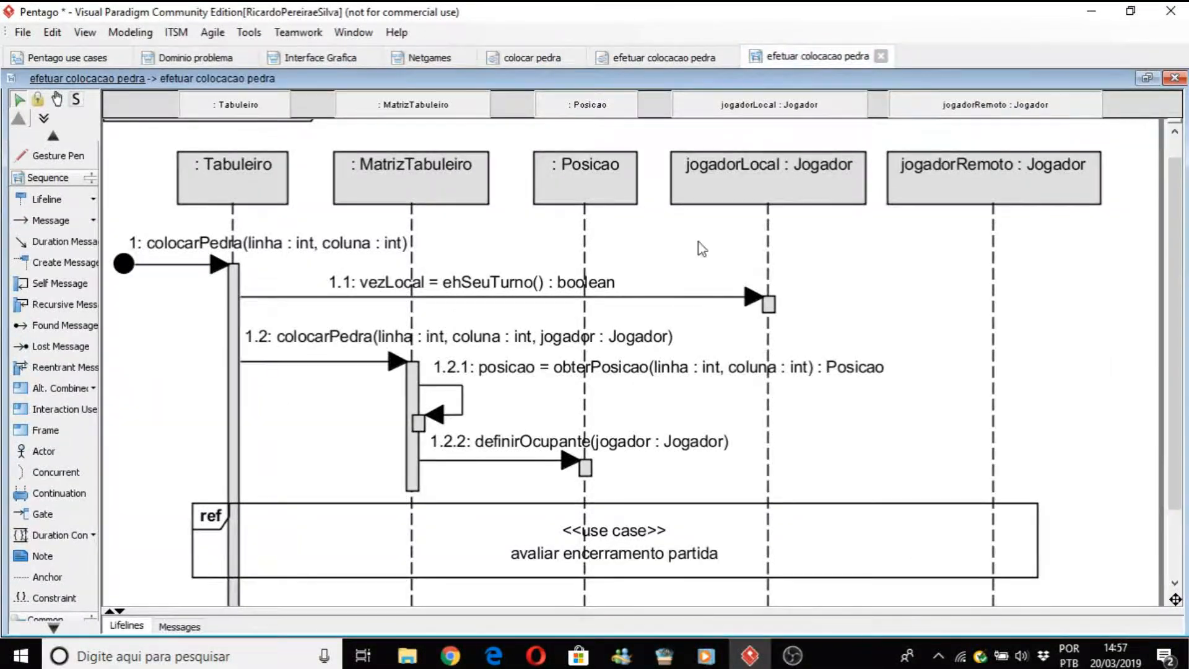
scroll(511, 390, down, 3)
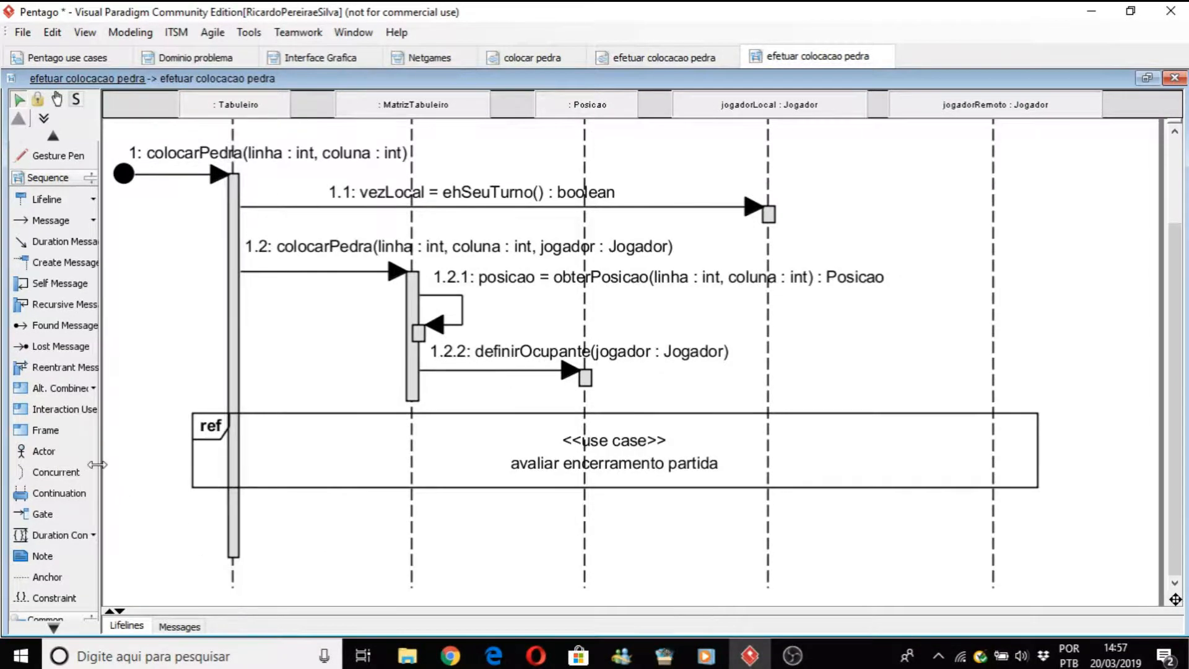
click(58, 306)
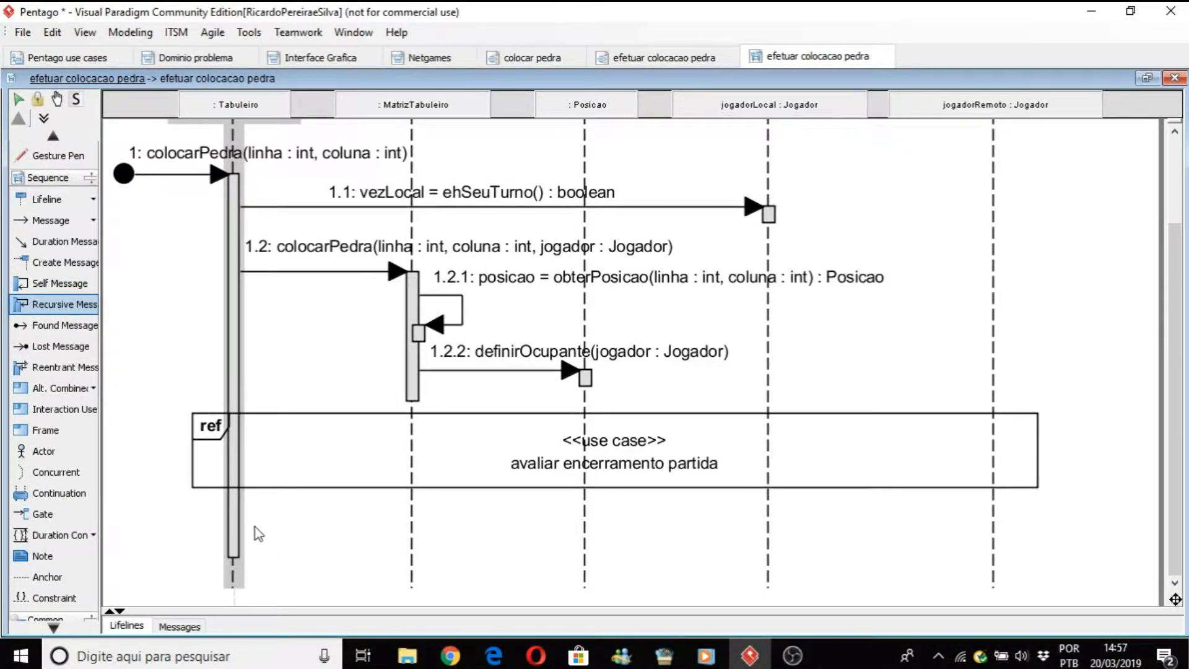
click(241, 519)
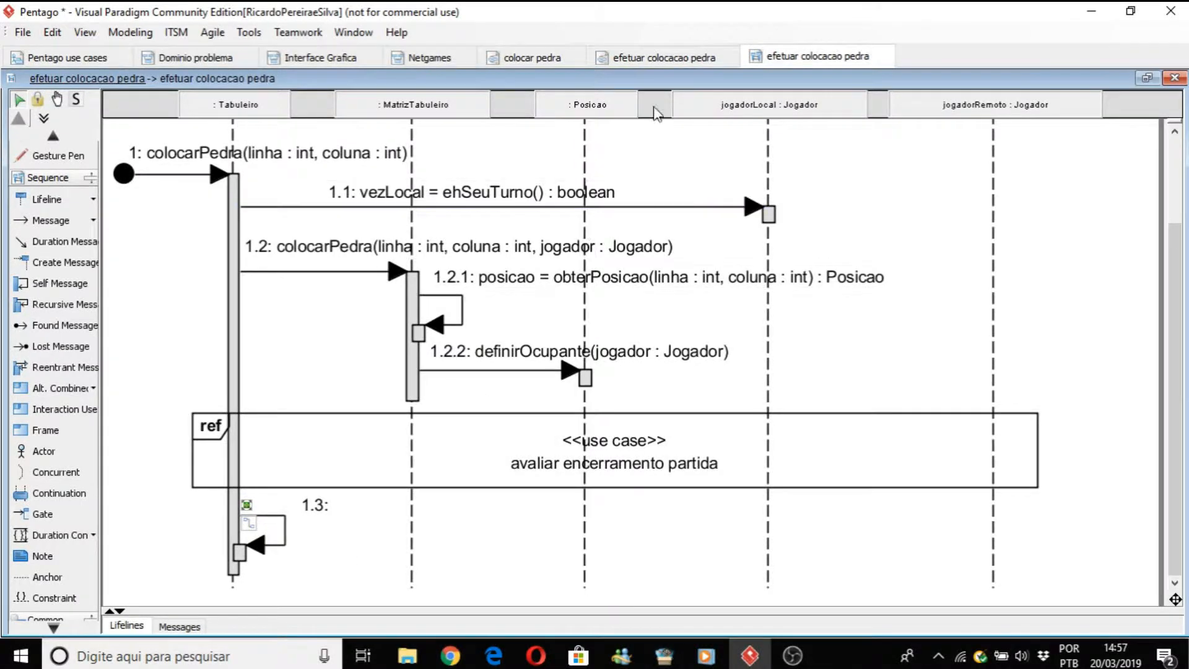
- Copy the name of the "registrar jogada em andamento" action from the efetuar colocacao pedra activity diagram
click(637, 57)
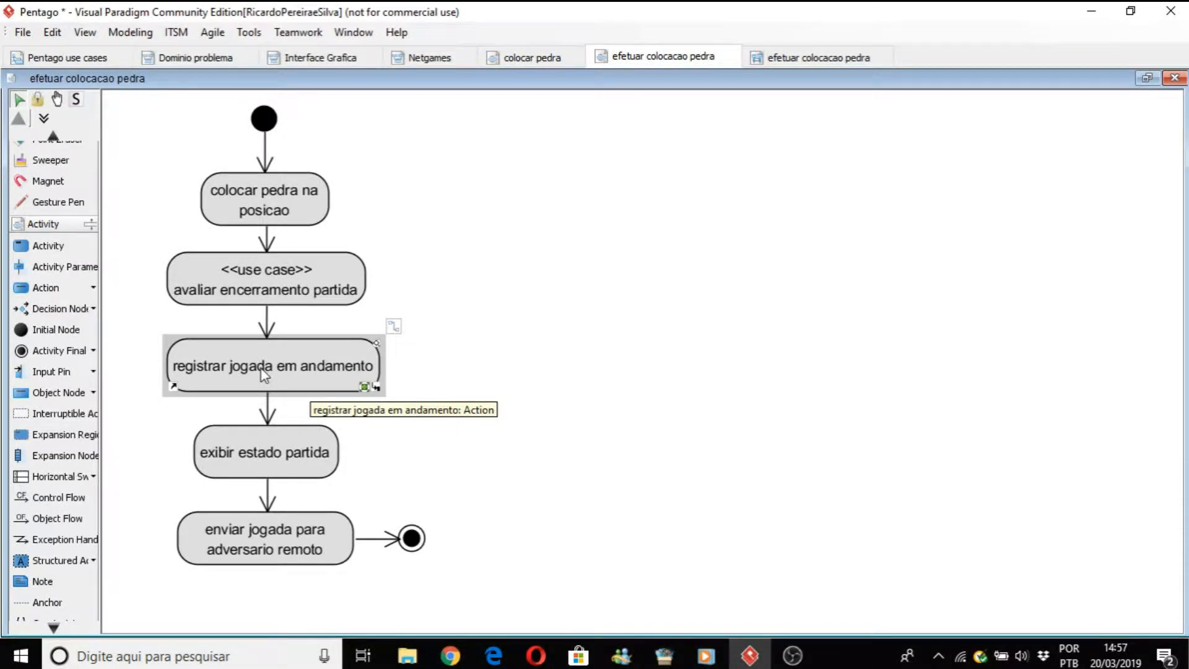
double_click(262, 370)
key(ctrl+c)
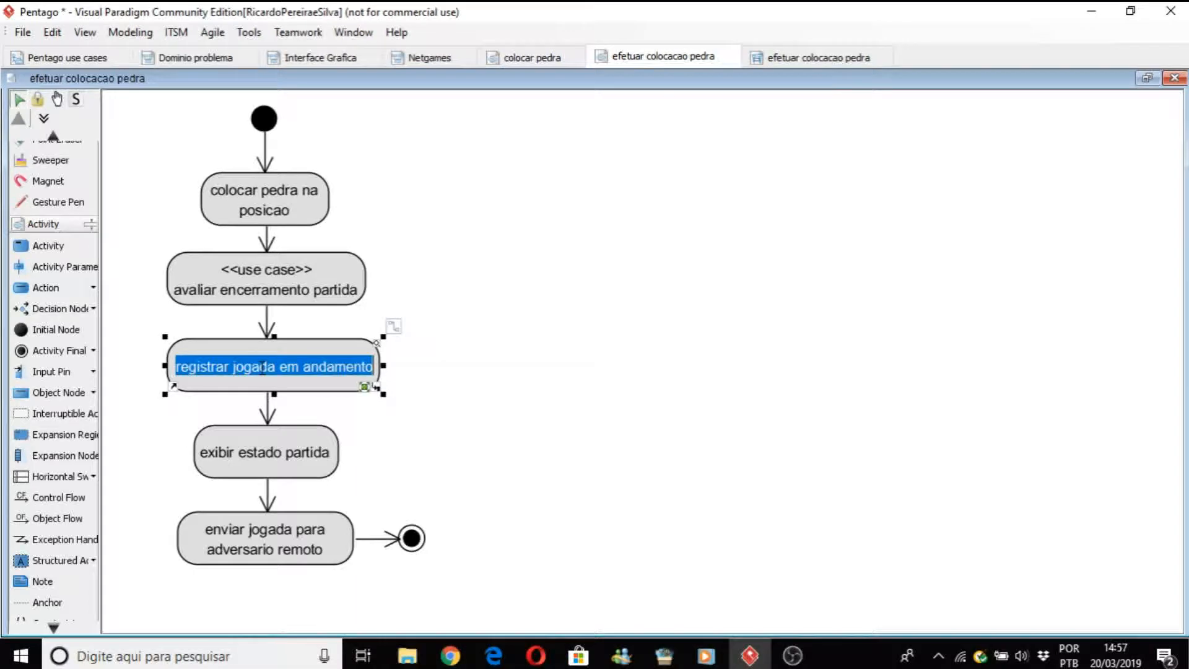
click(630, 385)
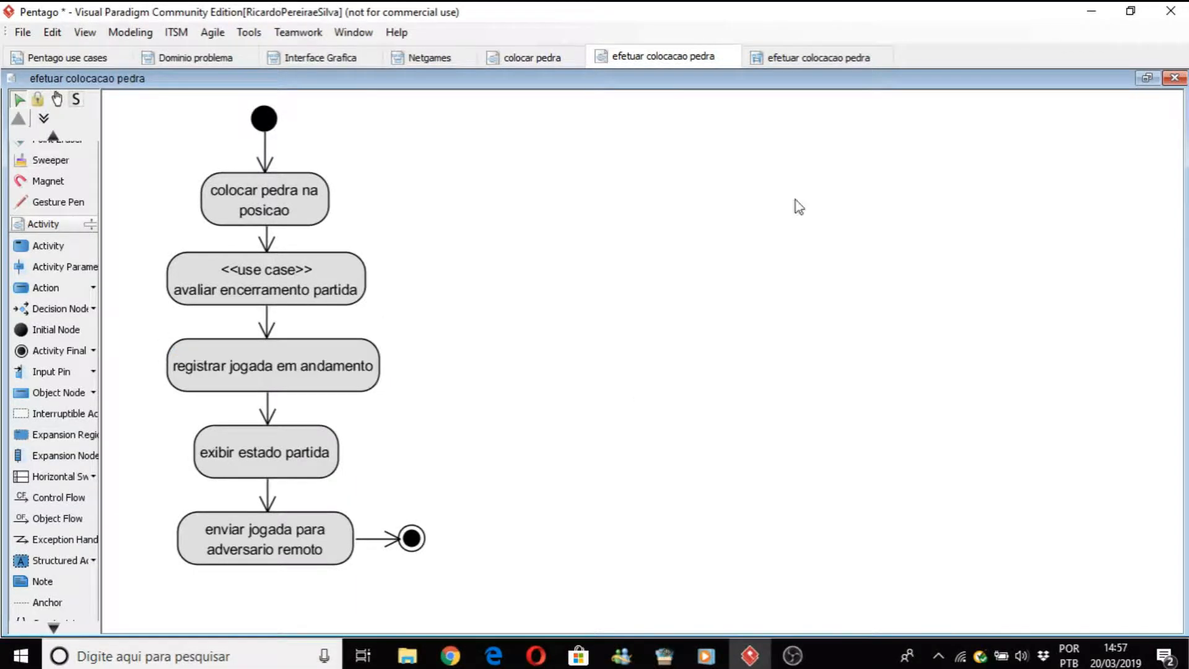
- Make message 1.3 in the sequence diagram a call to a newly created Tabuleiro operation
click(816, 58)
click(275, 536)
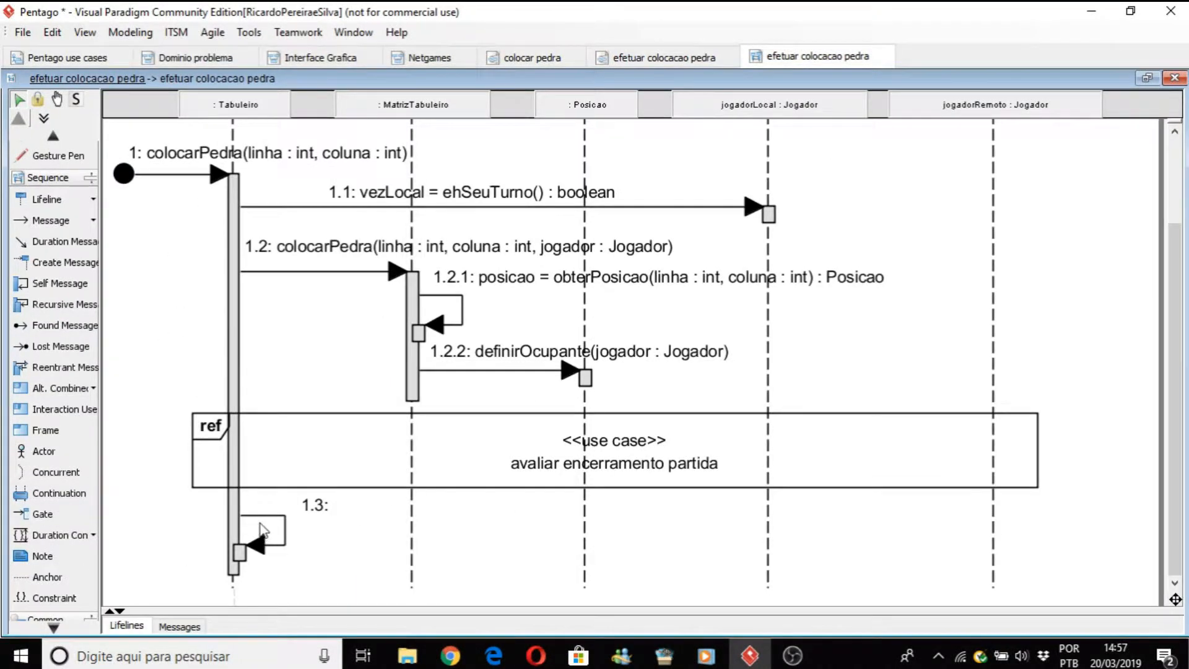
right_click(261, 517)
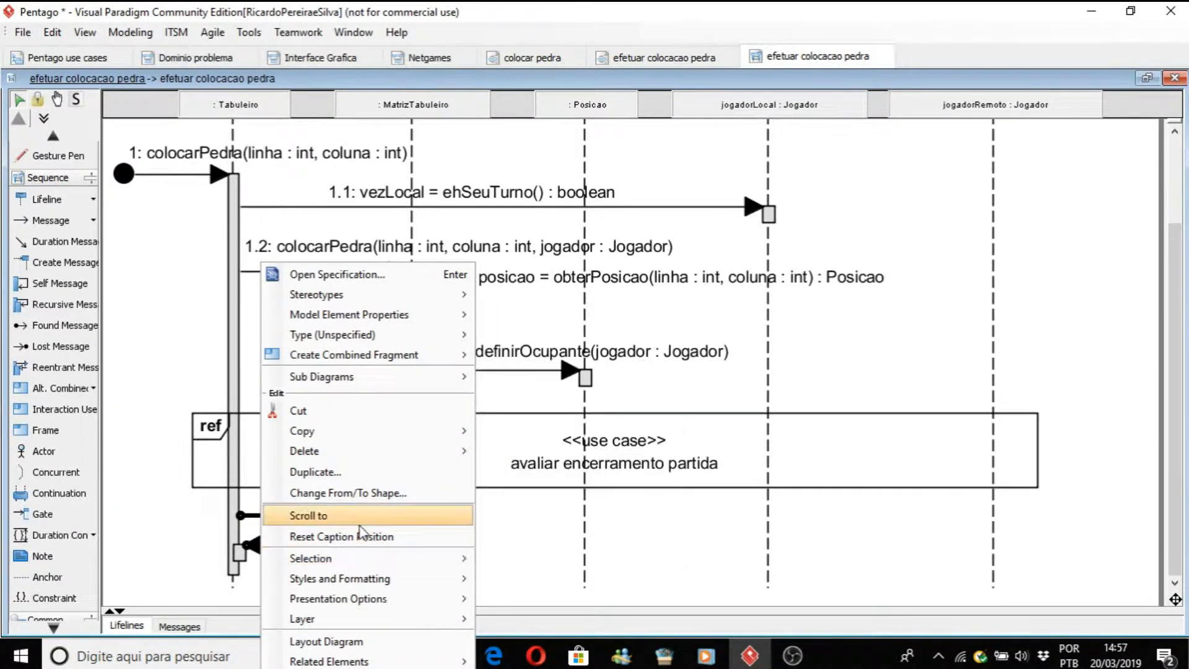
mouse_move(393, 337)
mouse_move(525, 357)
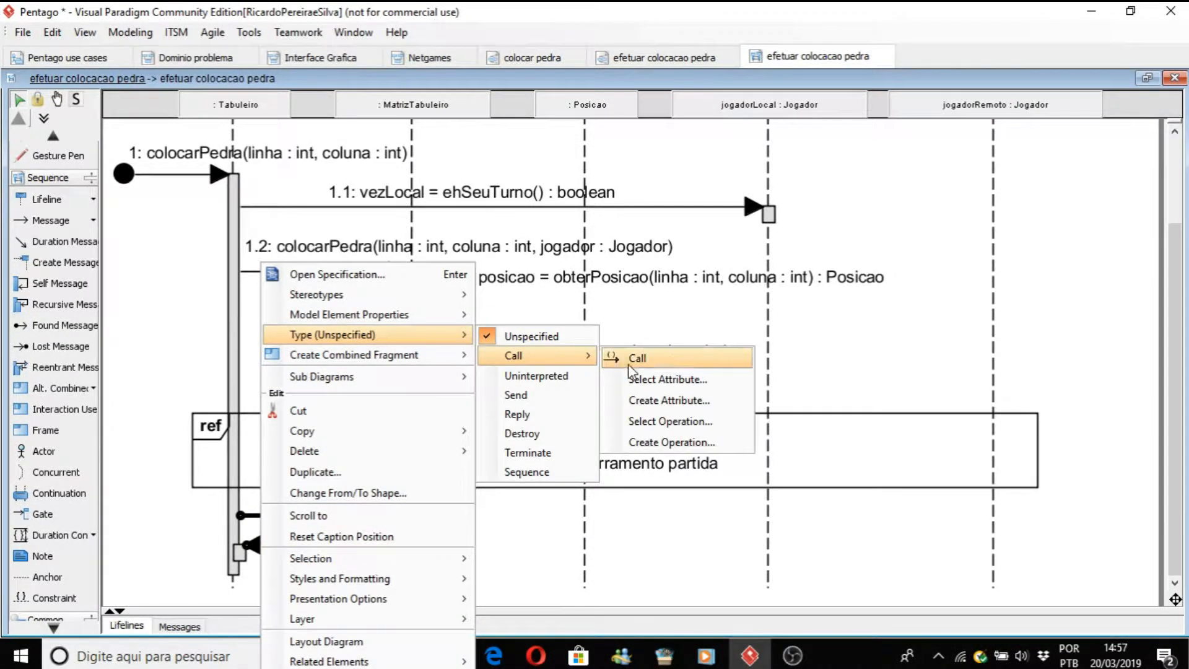
click(658, 442)
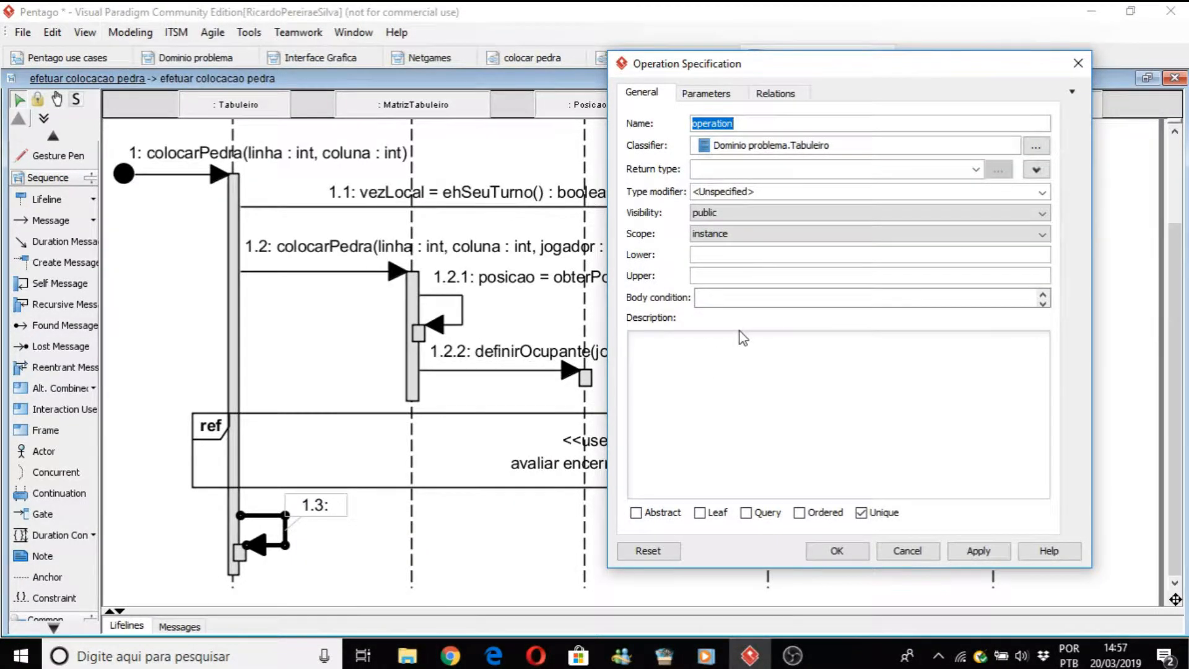
- Name the new operation definirJogadaAndamento, adapting the copied action name
key(ctrl+v)
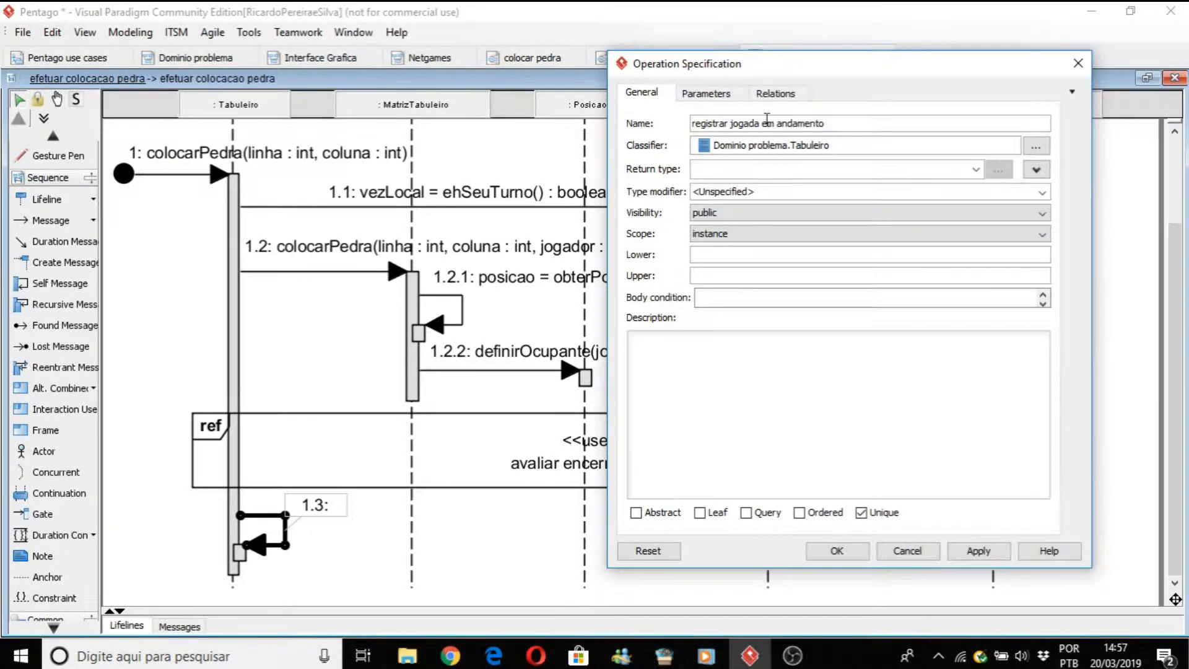
double_click(702, 124)
text(de)
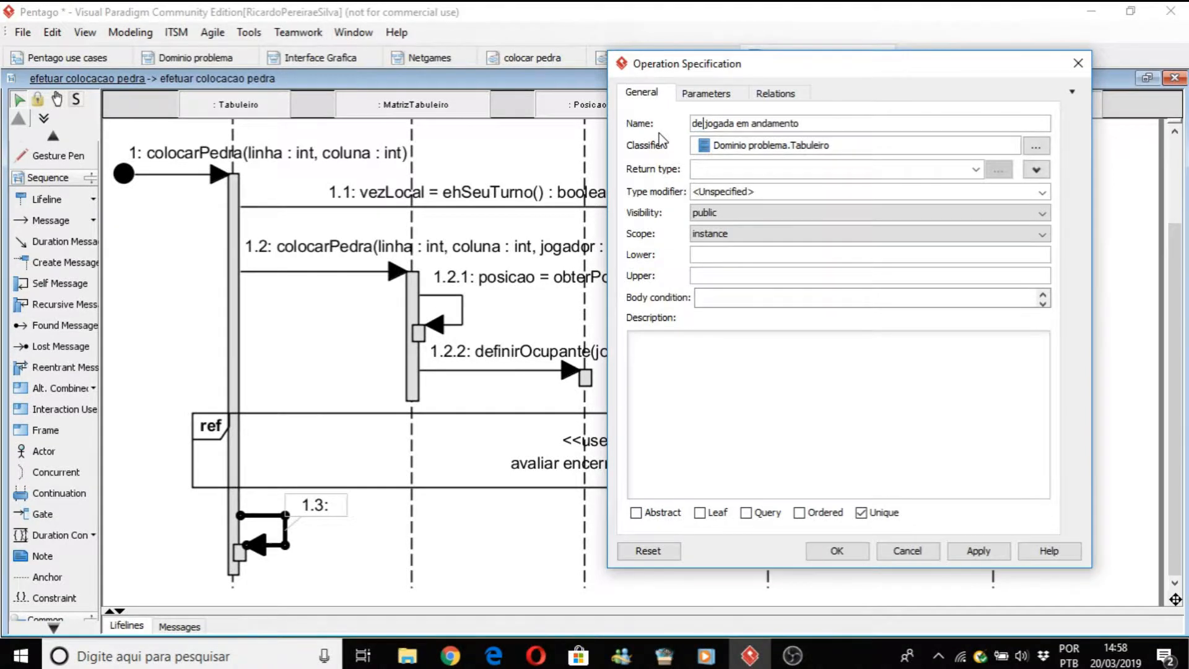
text(fini)
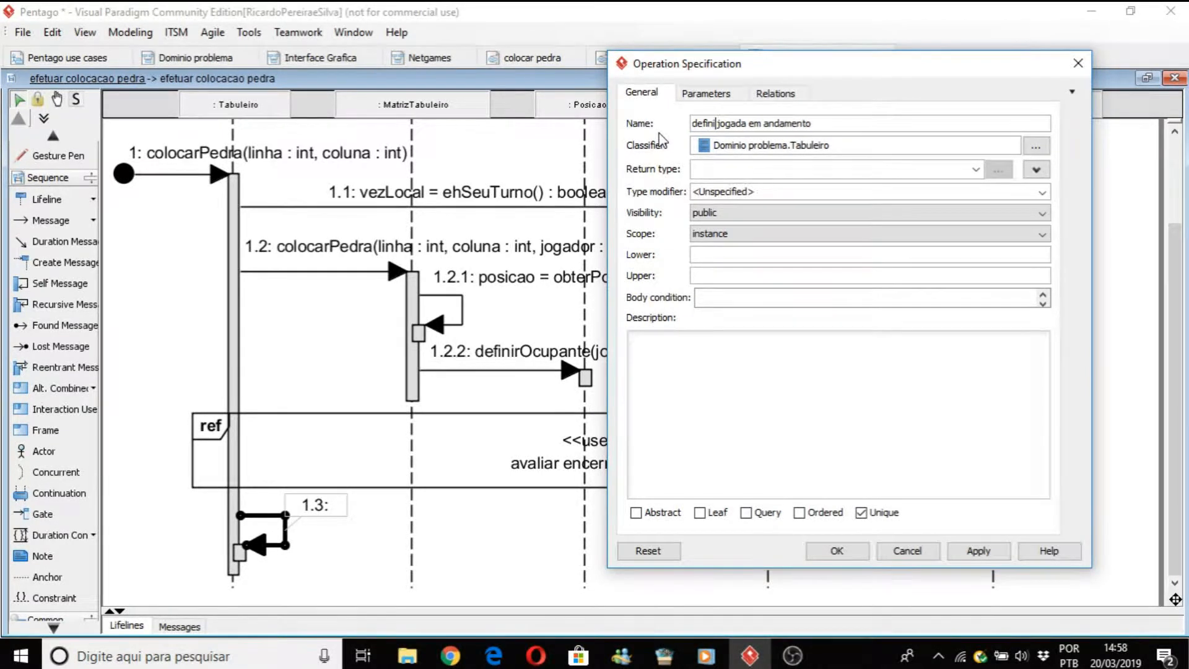
text(r)
key(Delete)
text(J)
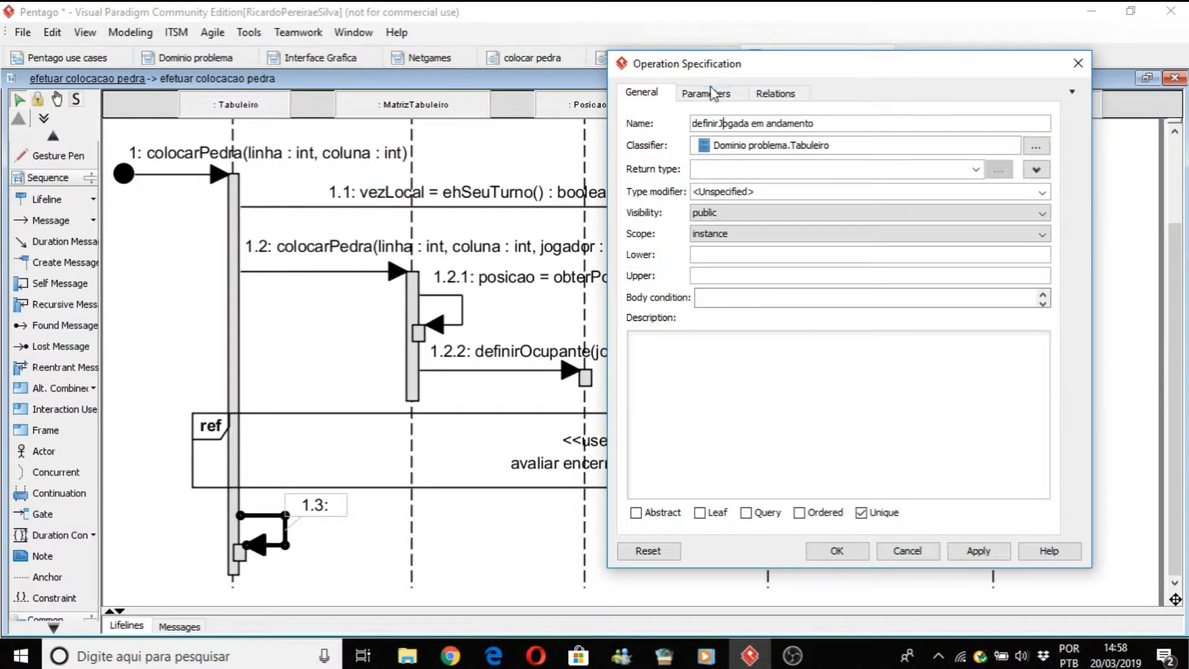
click(775, 123)
key(BackSpace)
key(BackSpace)
key(BackSpace)
key(BackSpace)
text(A)
- Add a boolean parameter named valor to the definirJogadaAndamento operation and accept the operation's specification
click(711, 94)
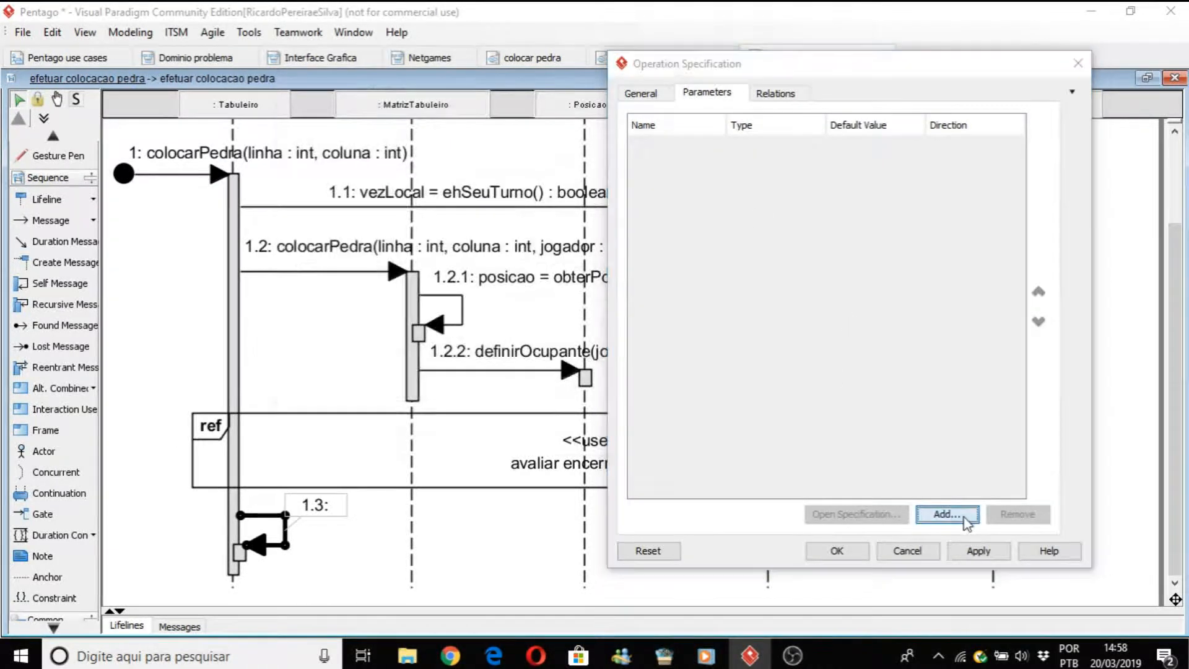
click(965, 520)
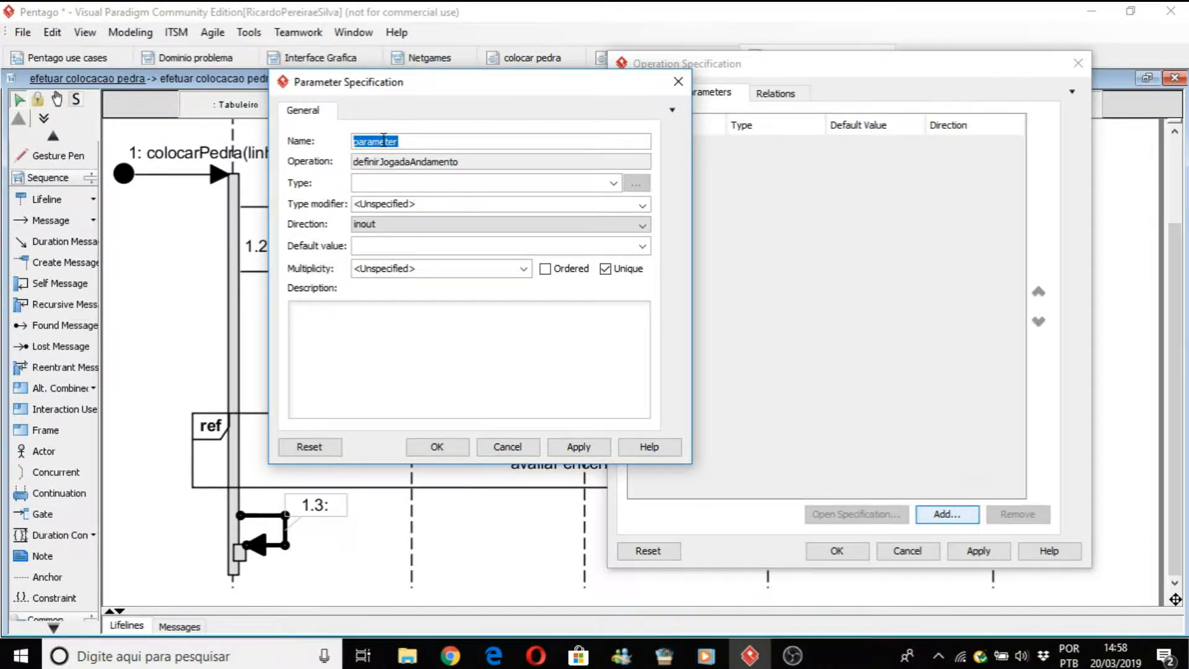
text(valor)
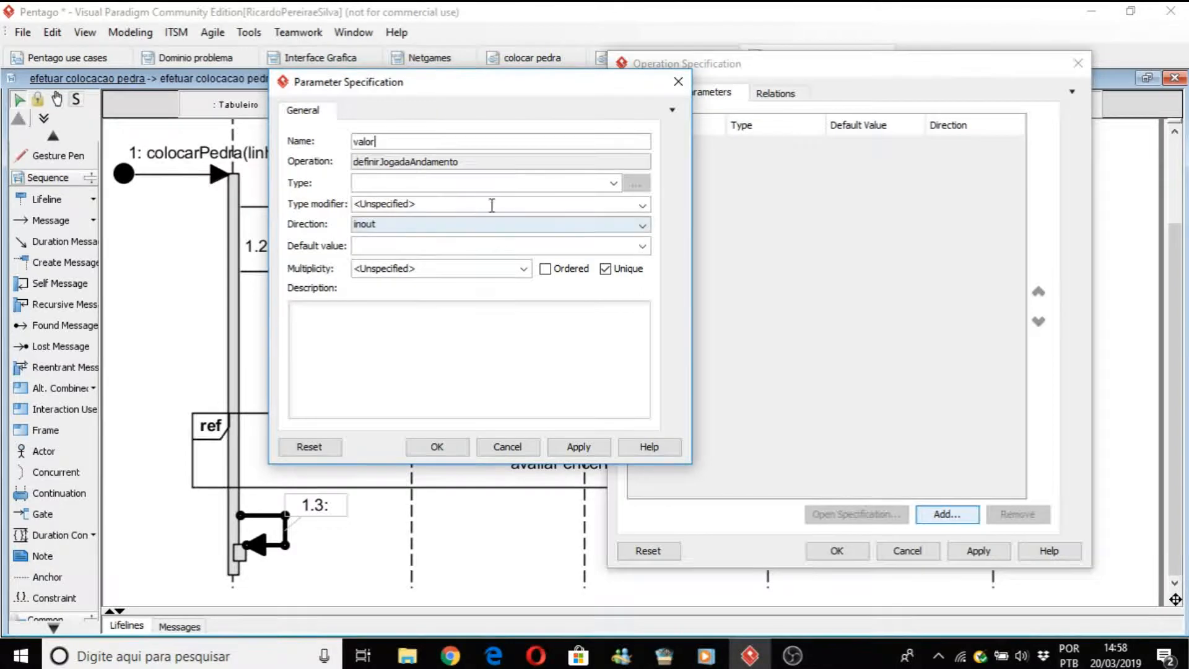
click(613, 182)
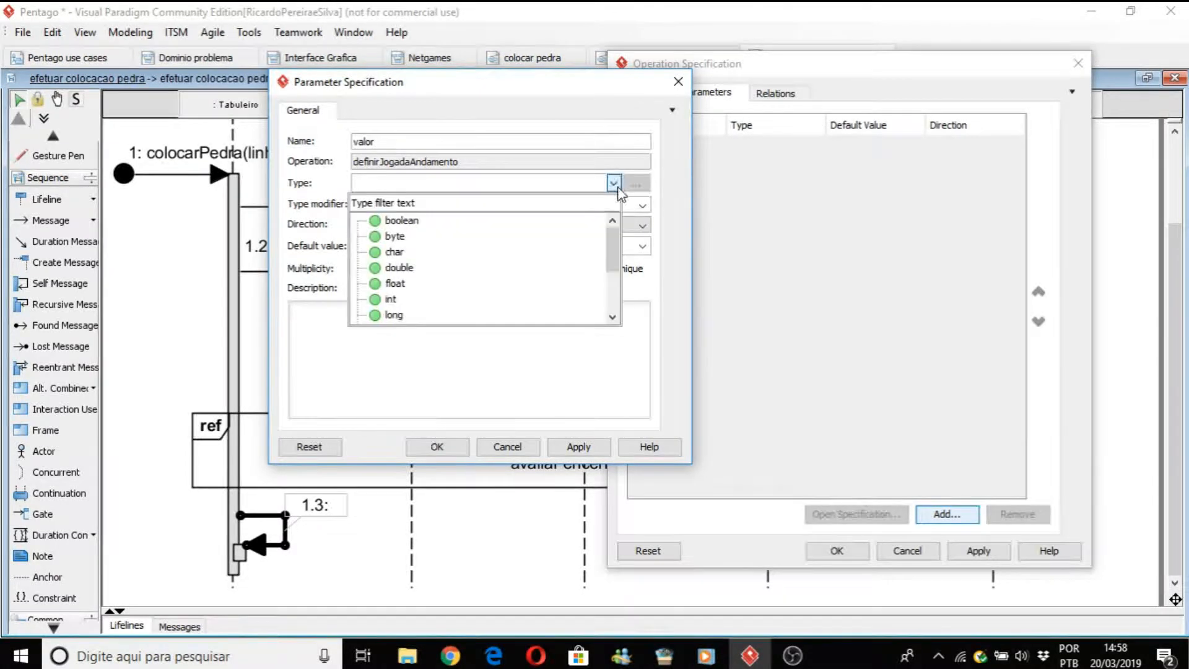
click(394, 221)
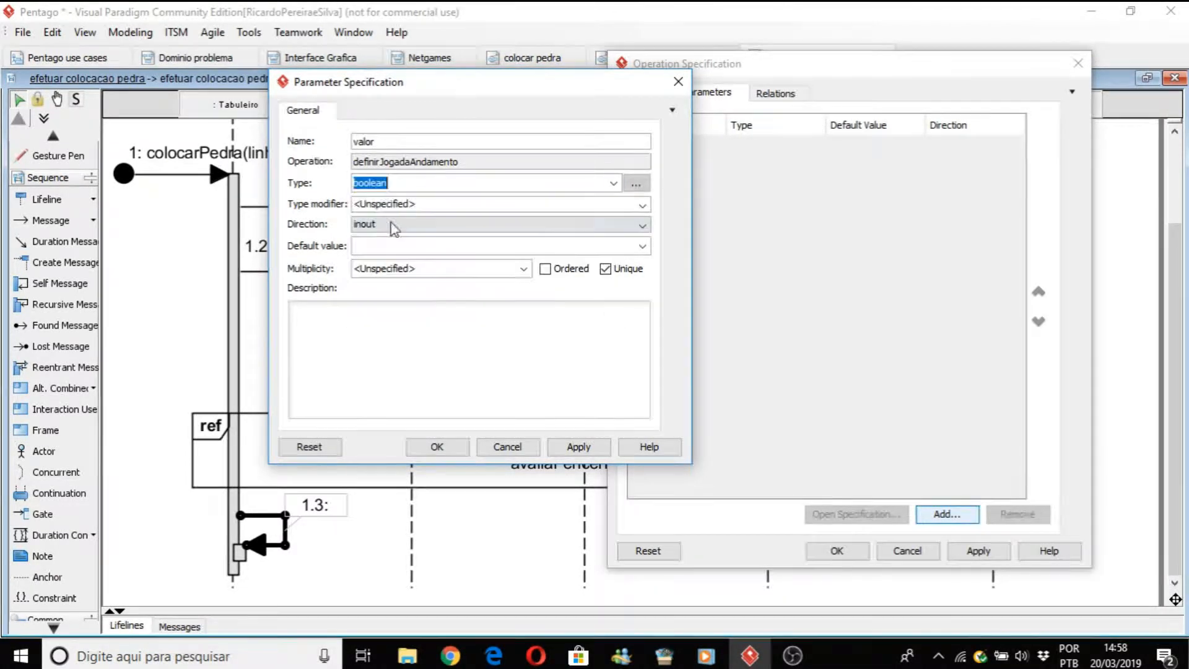
click(453, 448)
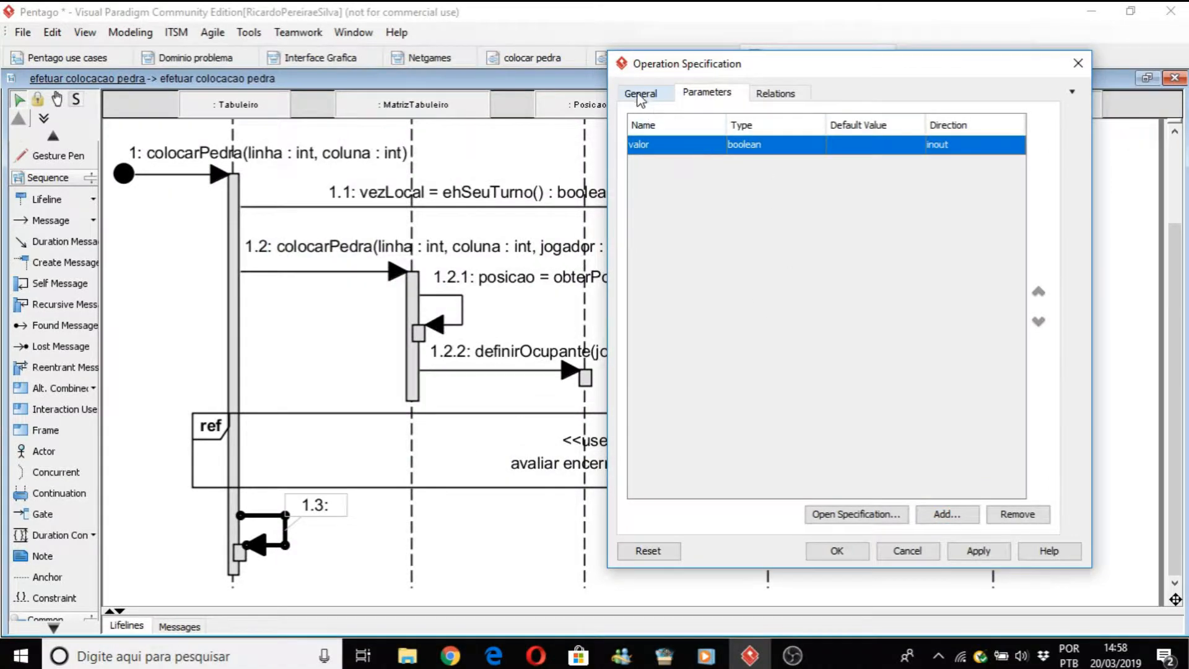
click(641, 96)
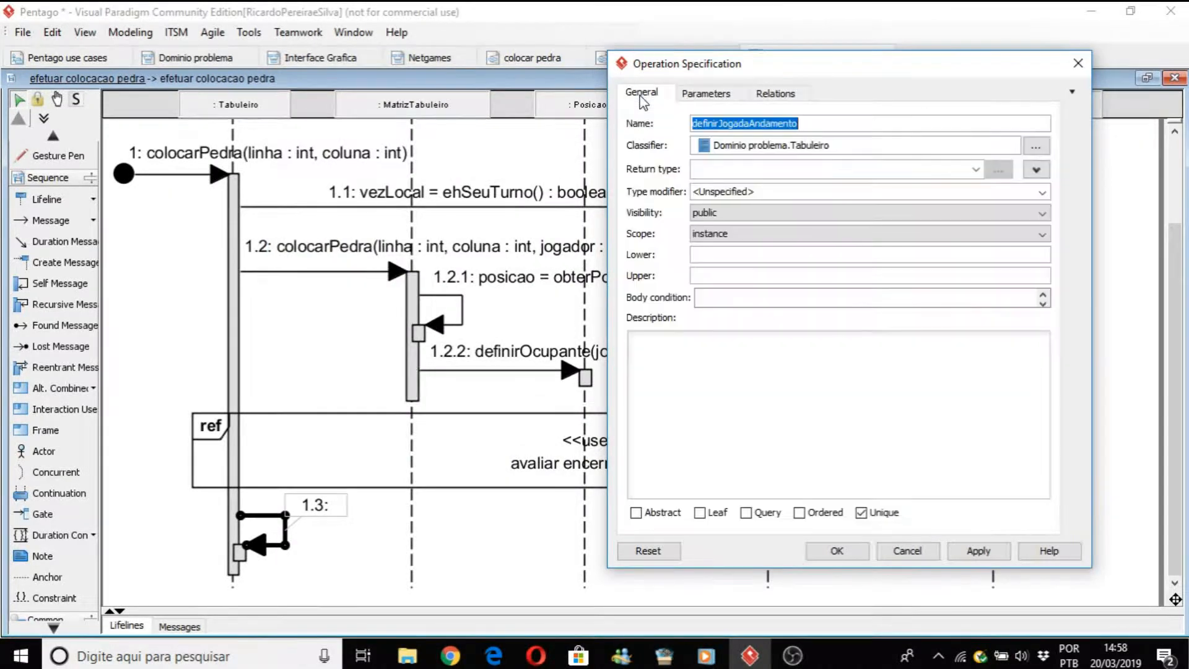
click(853, 559)
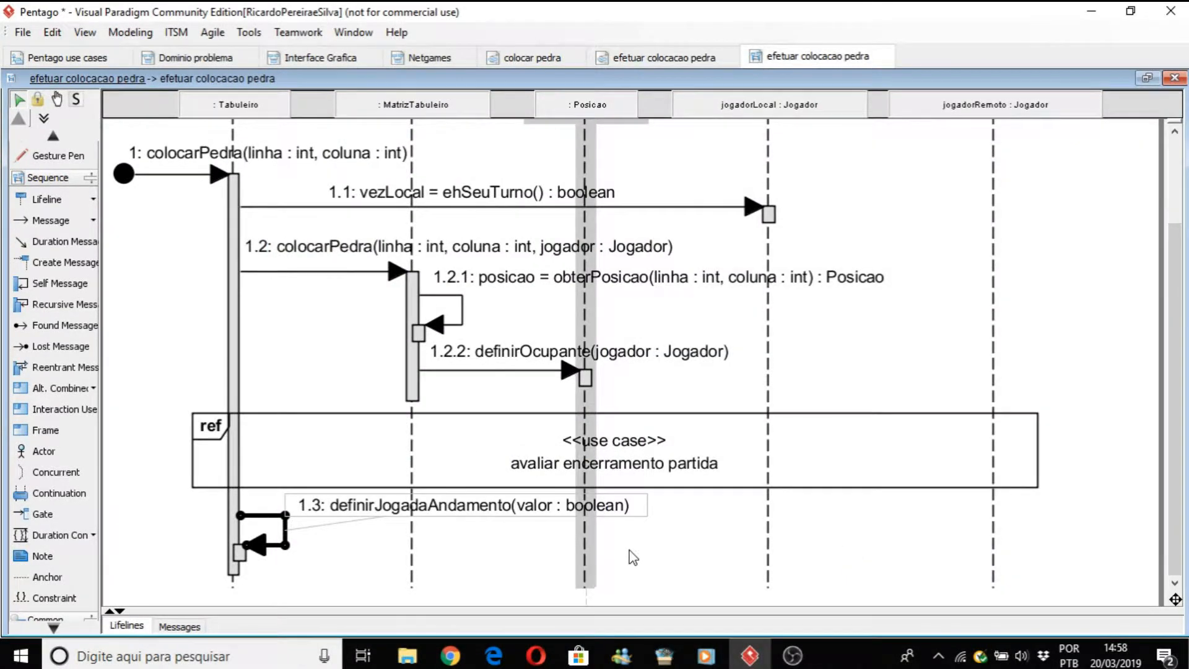
- Move the label of message 1.3 slightly down, clear of the "avaliar encerramento partida" reference frame
click(284, 522)
drag(366, 503, 363, 513)
click(750, 556)
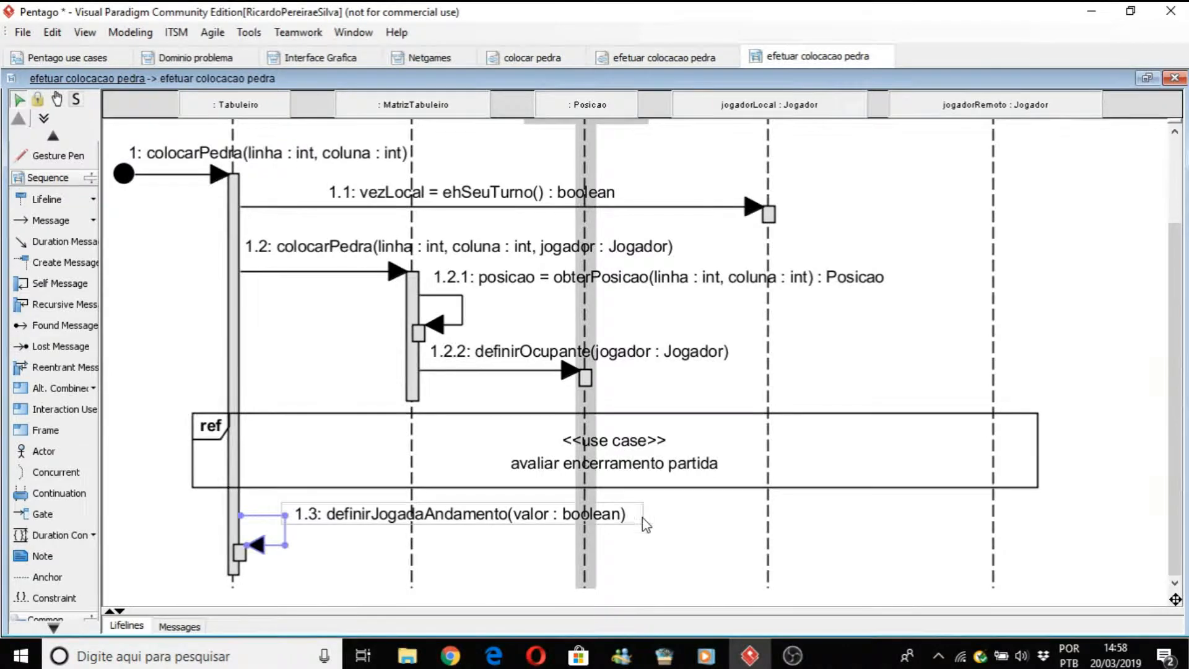
- Add a note with the text "true" in the empty area below the "avaliar encerramento partida" reference
click(47, 556)
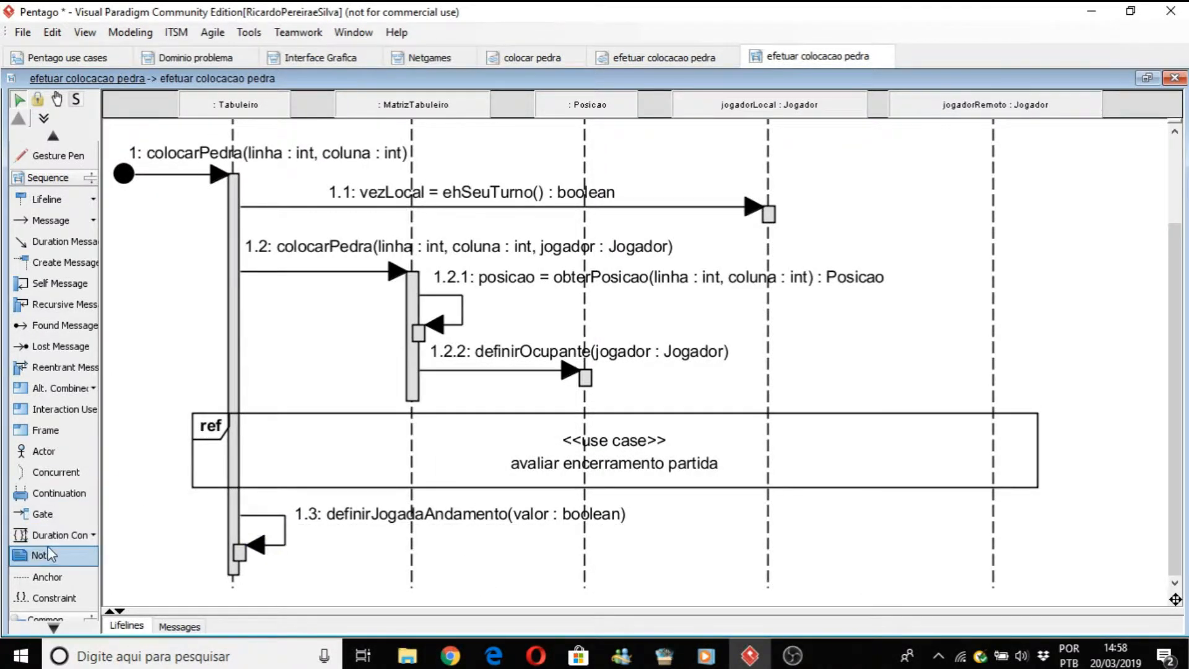
click(841, 536)
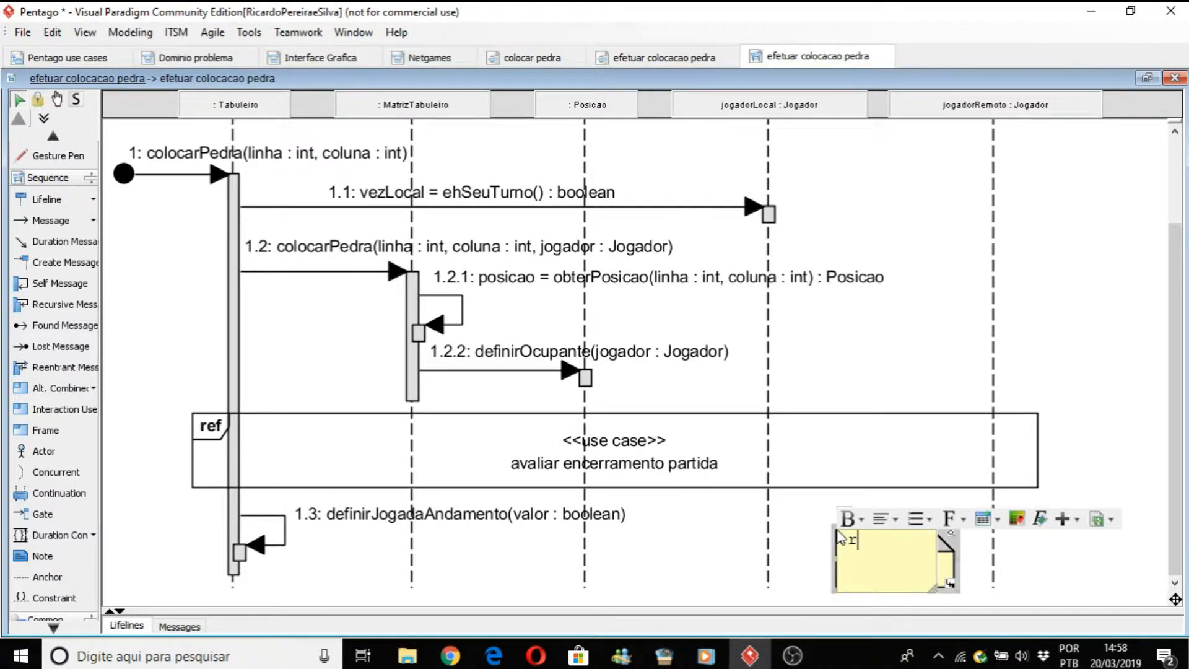
click(927, 351)
click(888, 566)
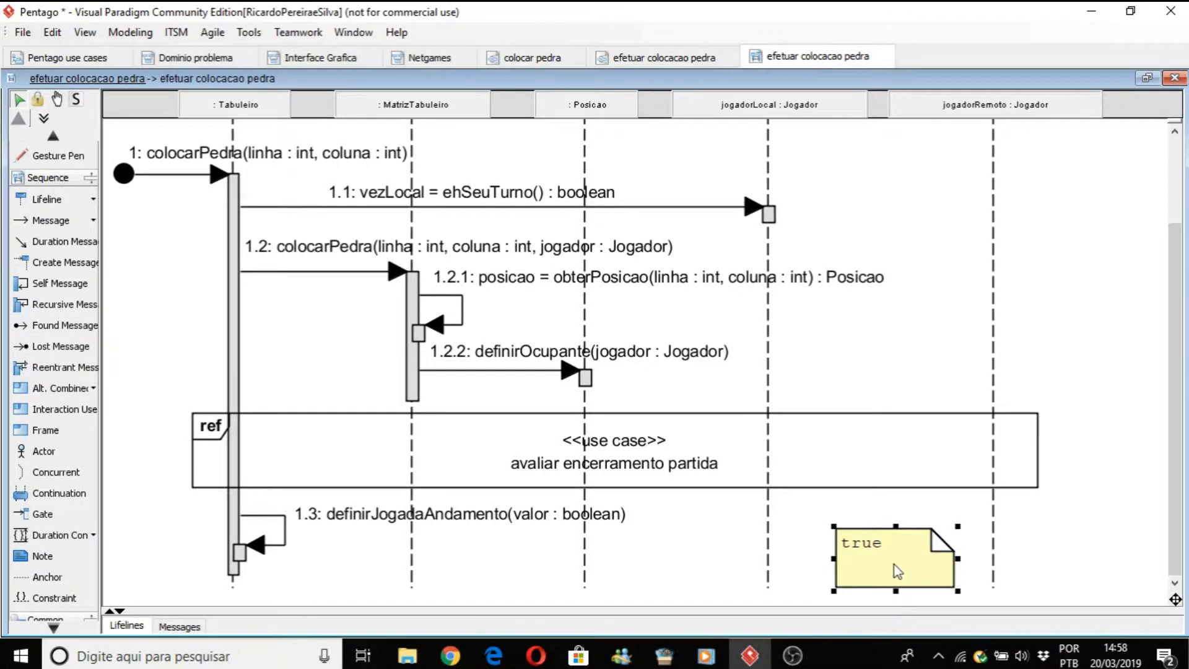
- Place the "true" note beside the definirJogadaAndamento label and anchor it to that message's activation on the Tabuleiro lifeline
drag(916, 567, 717, 549)
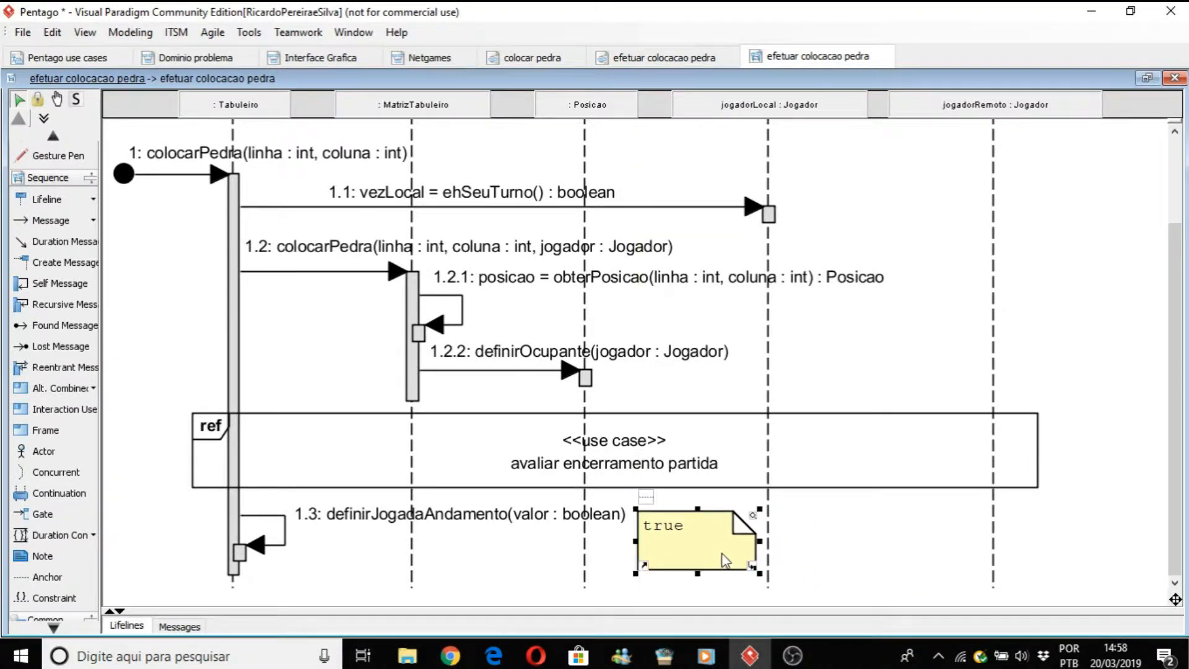
drag(648, 496, 246, 554)
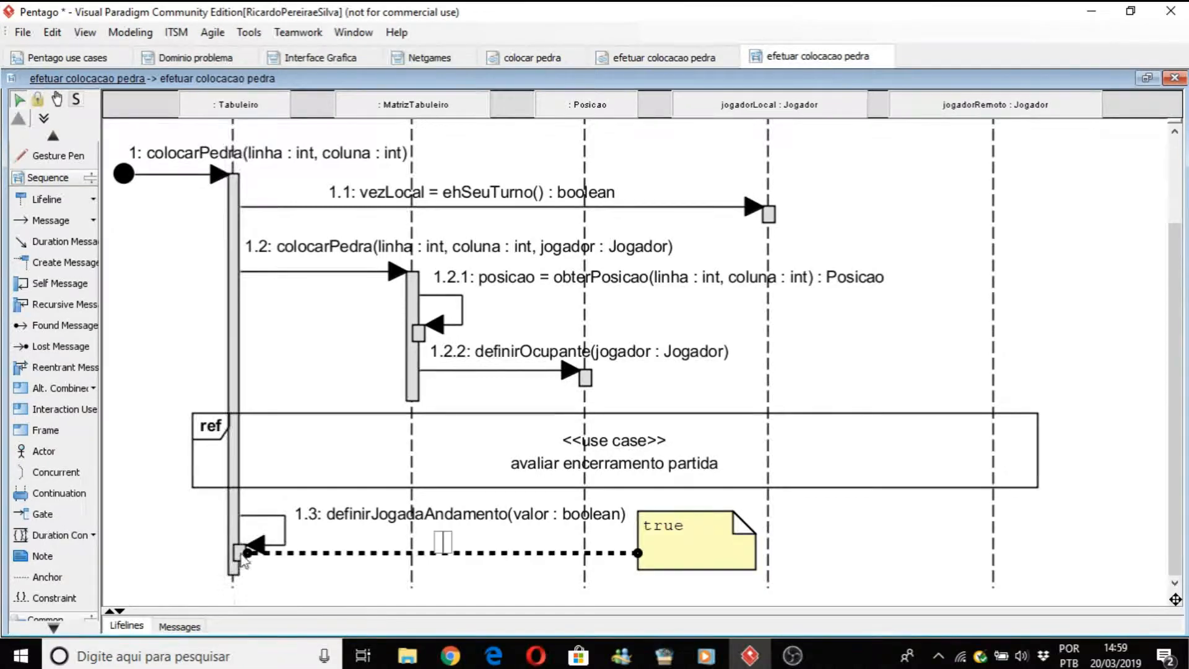
drag(343, 553, 342, 561)
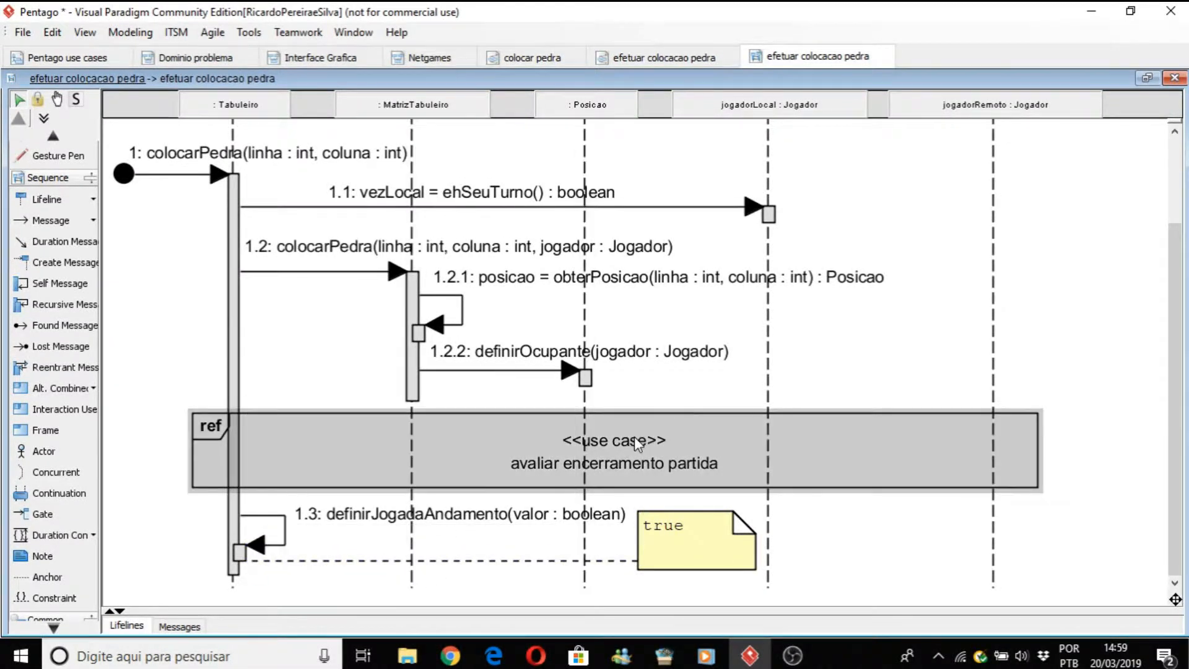
- Compare the actions of the efetuar colocacao pedra activity diagram with the messages in its sequence diagram, including exibir estado partida and enviar jogada para adversario remoto
click(679, 59)
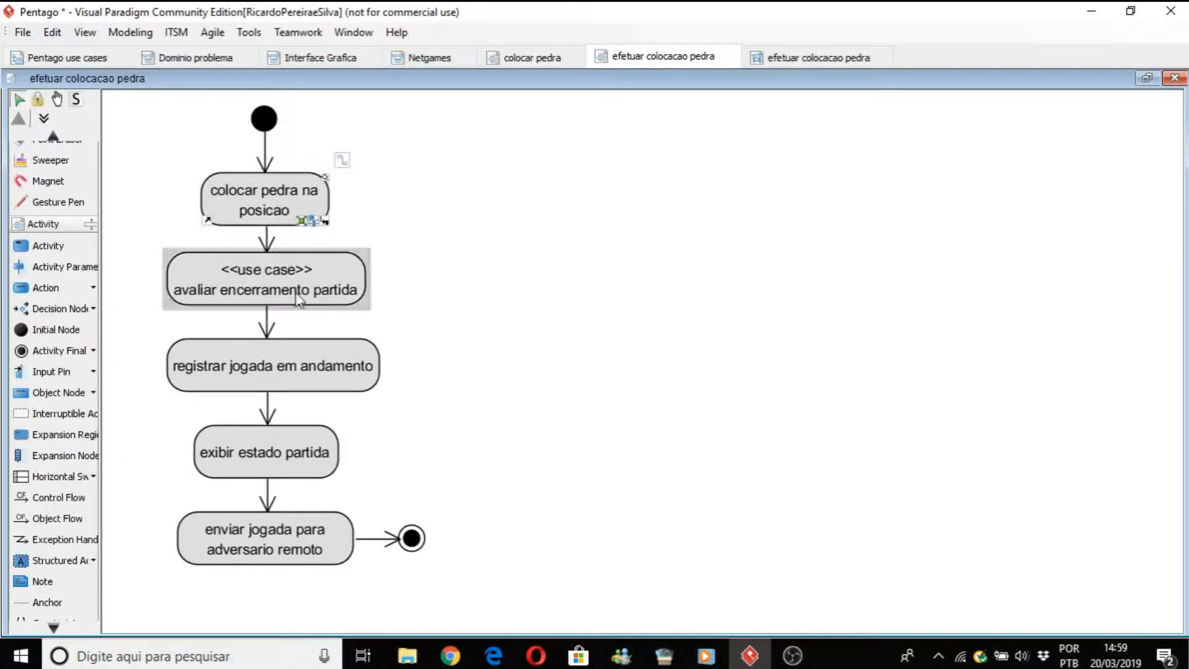
click(275, 273)
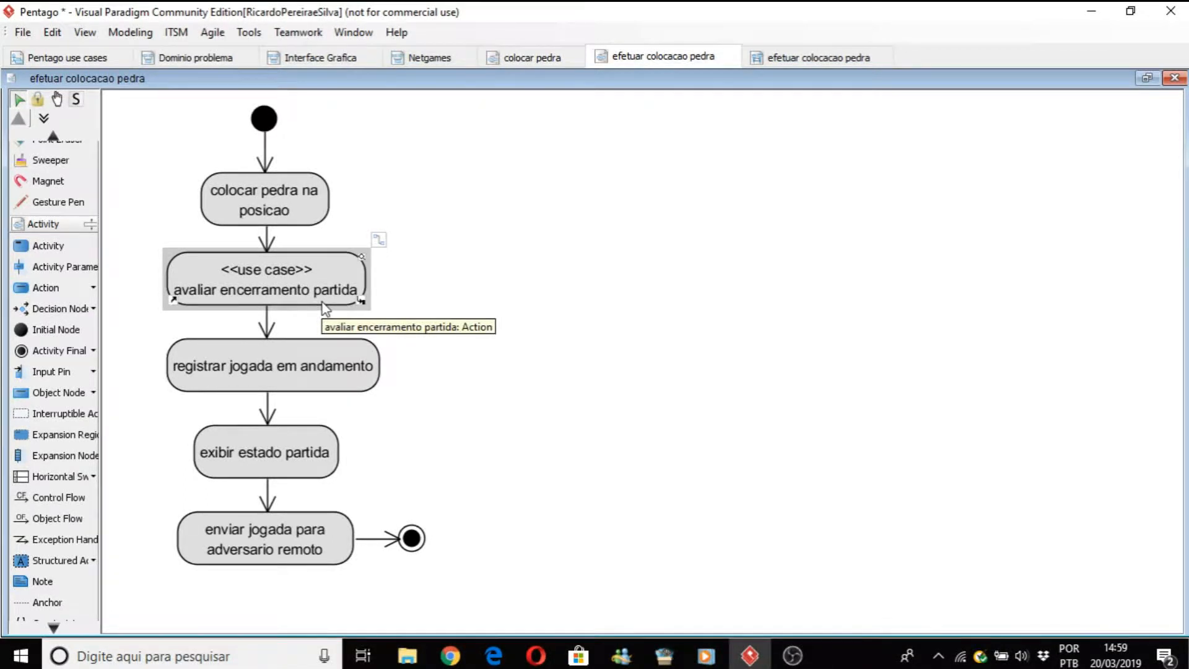
click(314, 379)
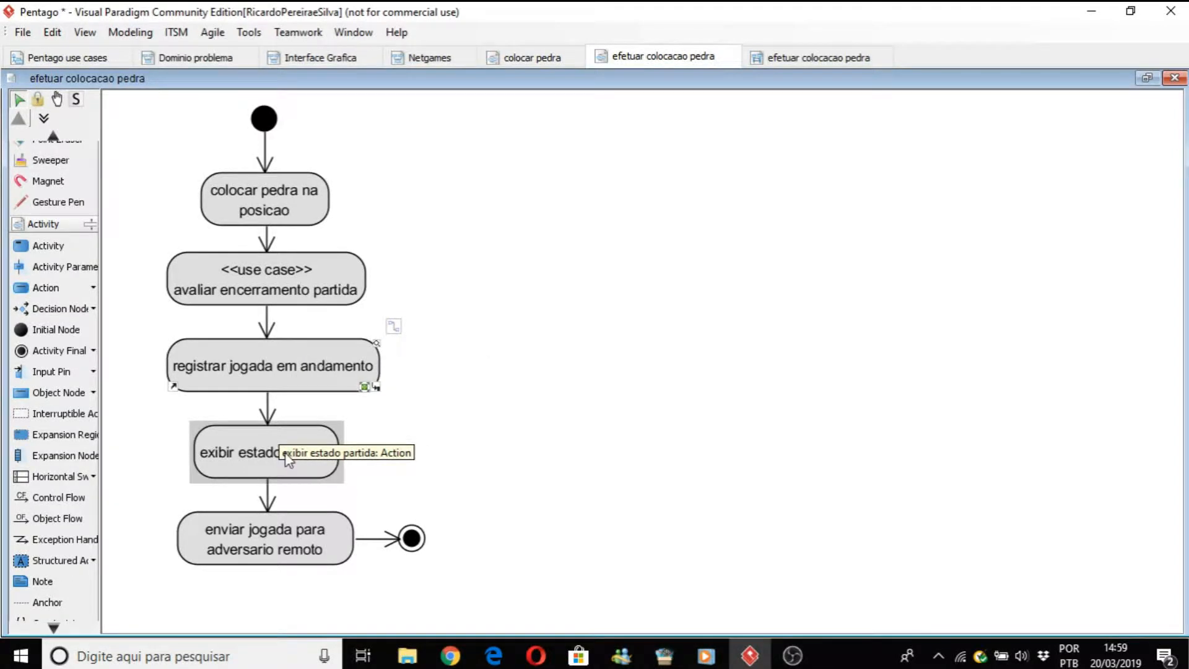
mouse_move(261, 540)
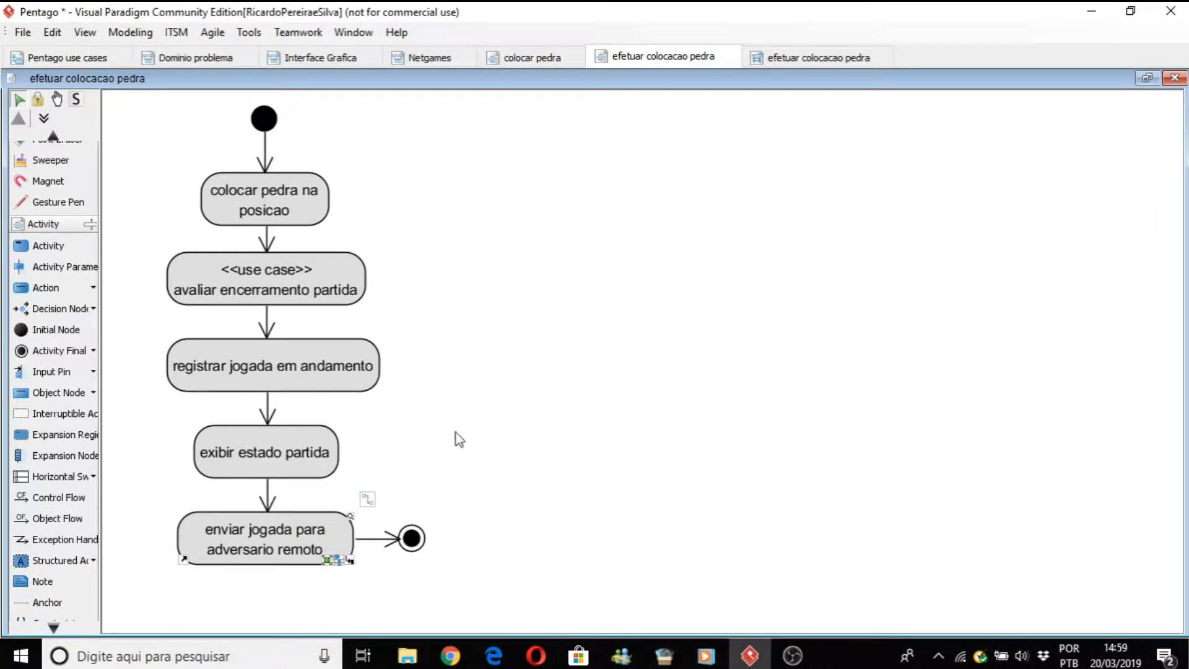
mouse_move(280, 452)
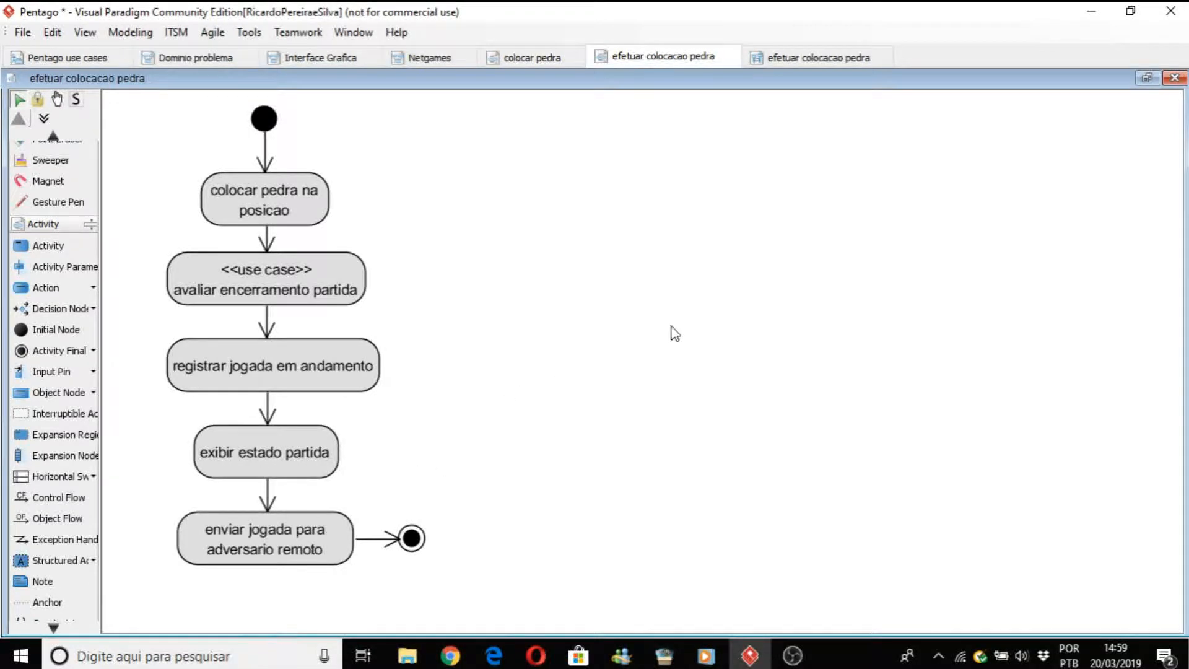
click(805, 55)
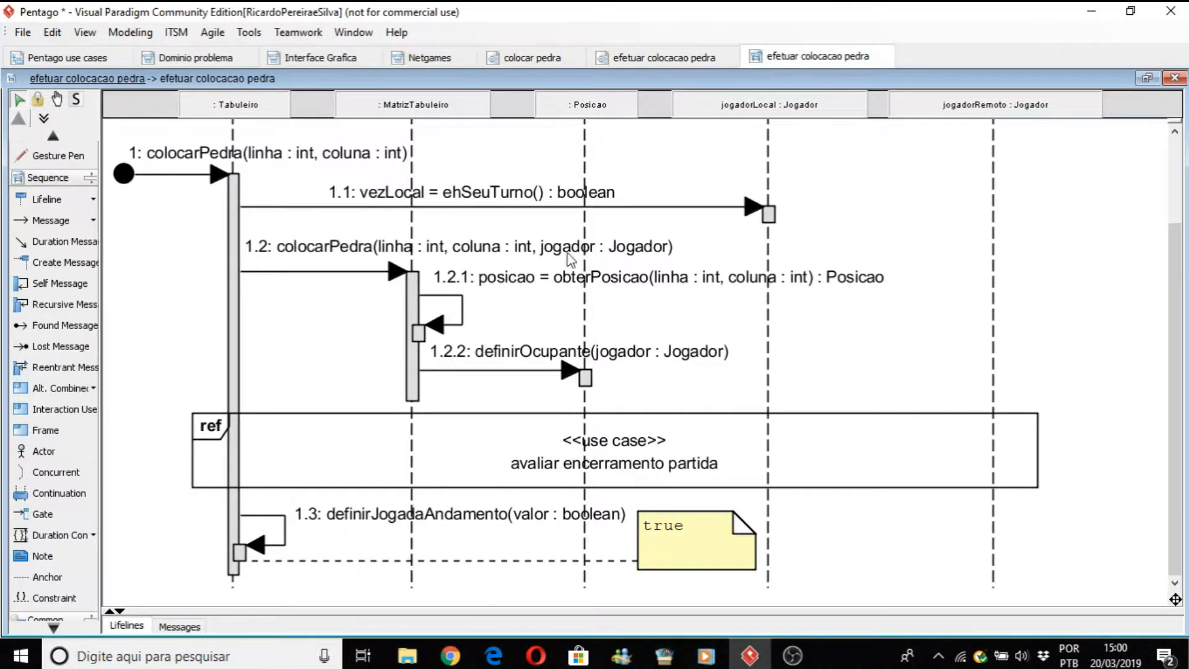
scroll(944, 310, up, 3)
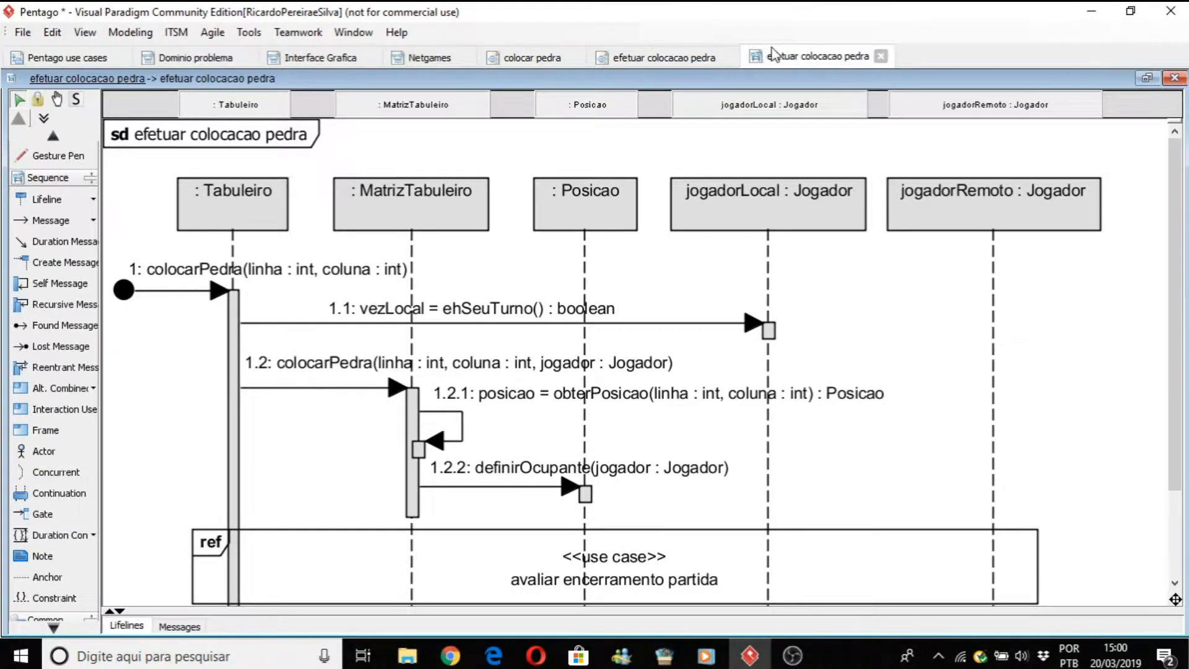
click(692, 57)
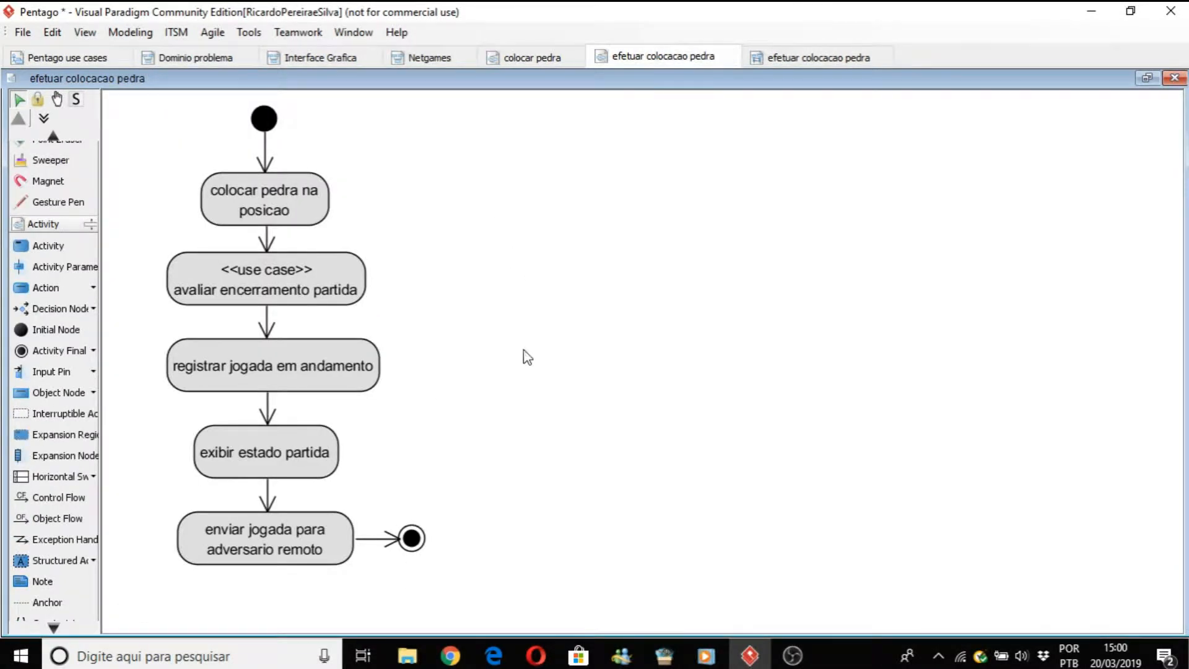
click(292, 440)
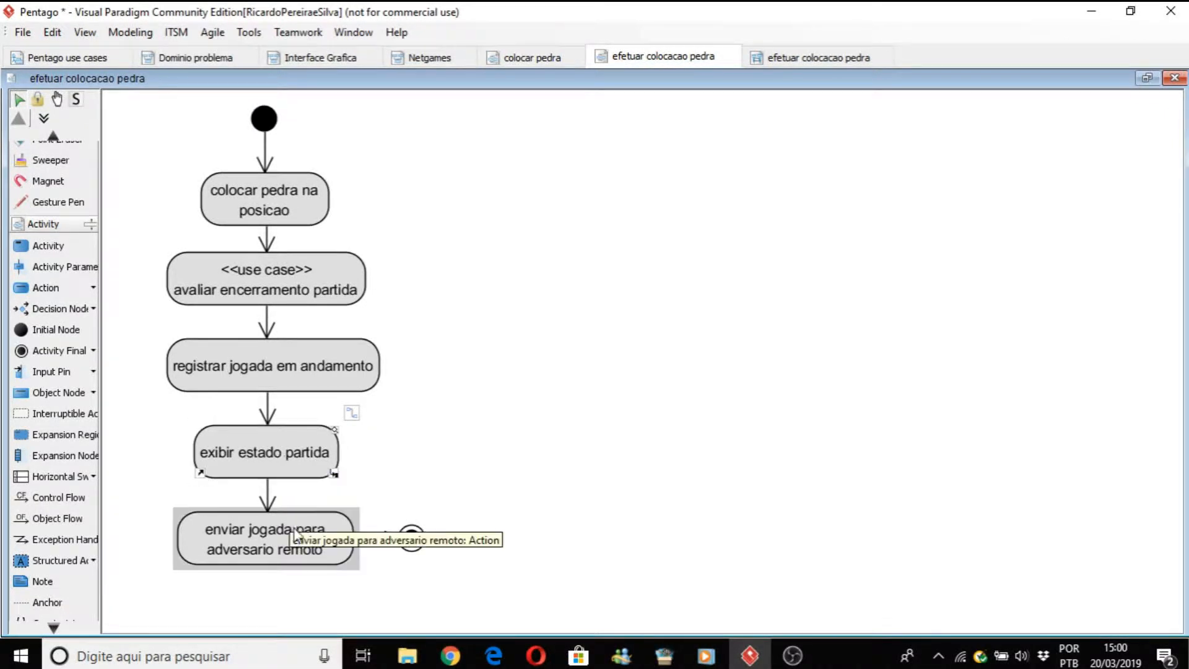
click(338, 585)
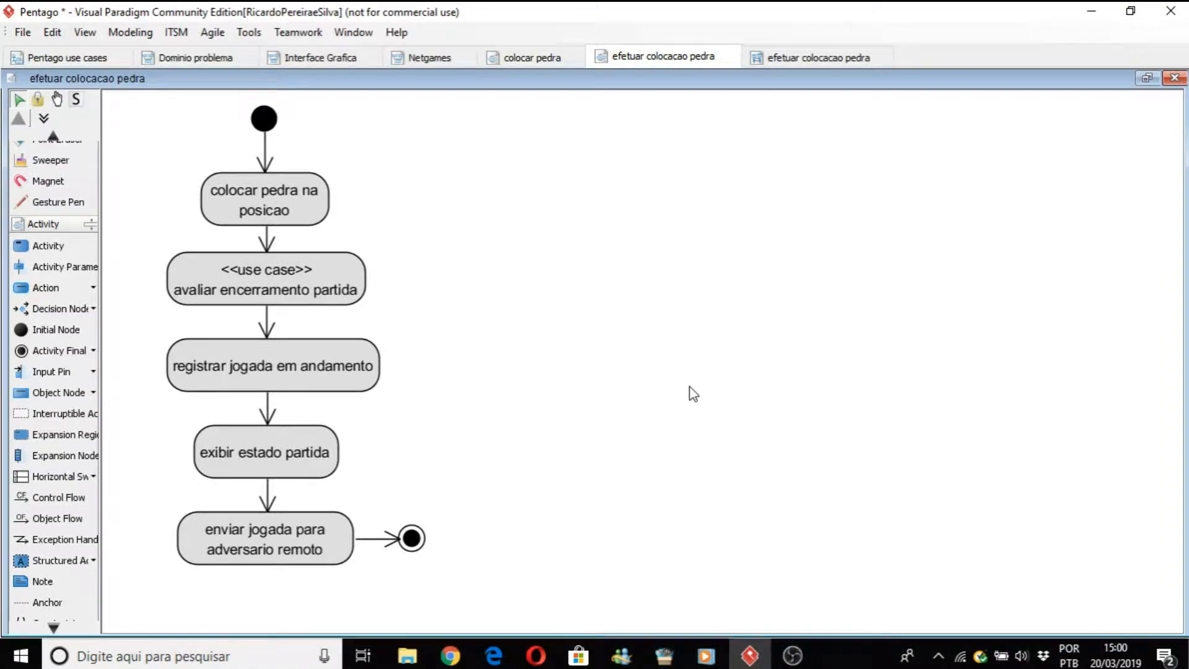
click(808, 58)
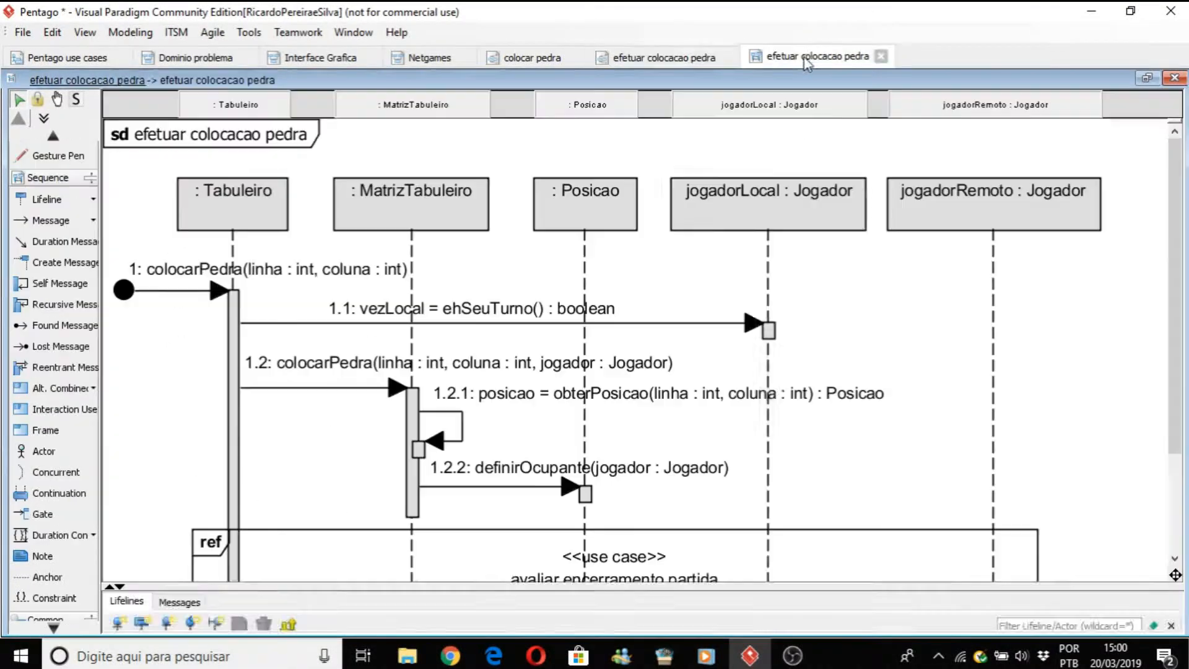
click(681, 57)
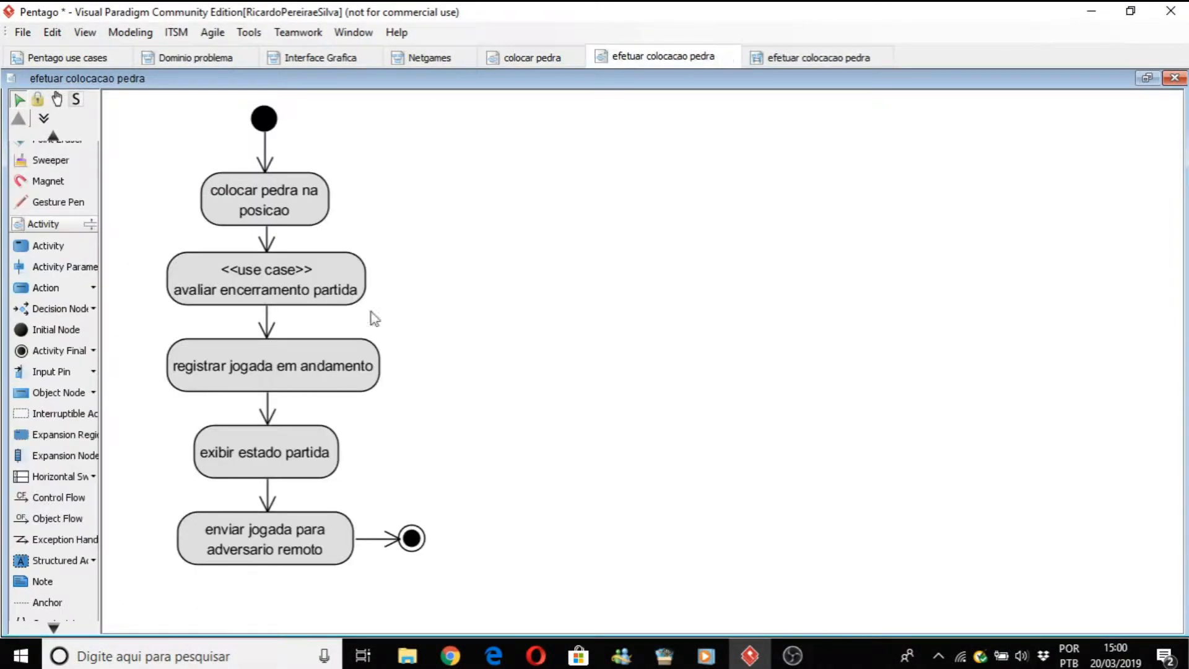